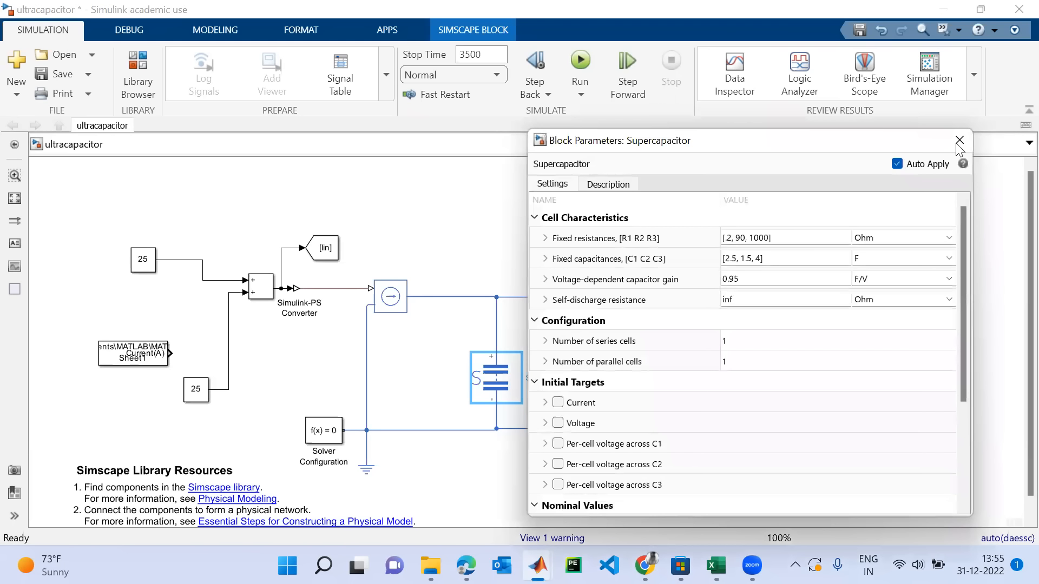
# Close the Supercapacitor parameters, switch from the ultracapacitor model to MATLAB, and run clear and clc to empty the workspace and command window
pyautogui.click(959, 141)
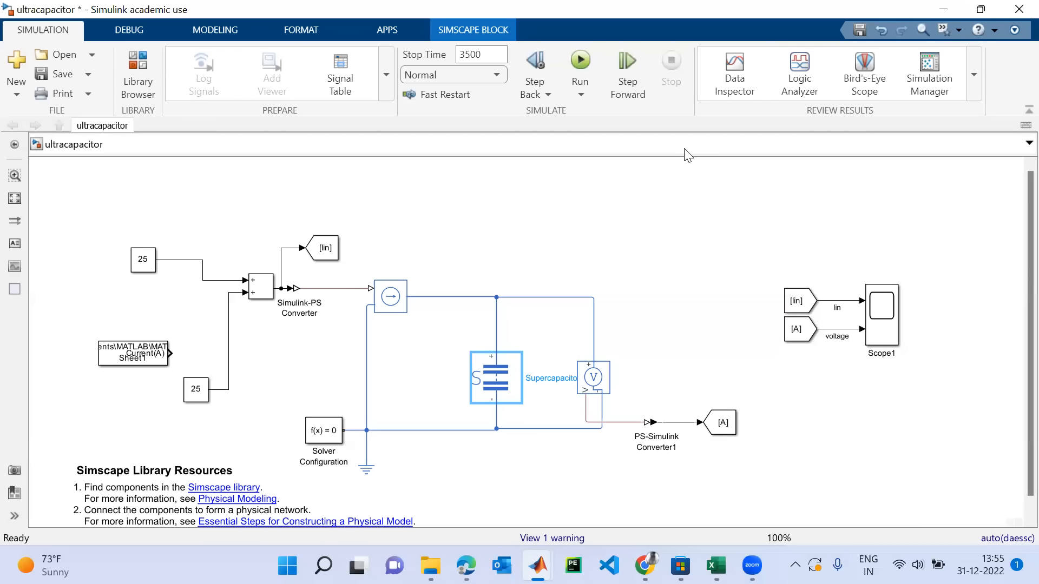
pyautogui.click(944, 10)
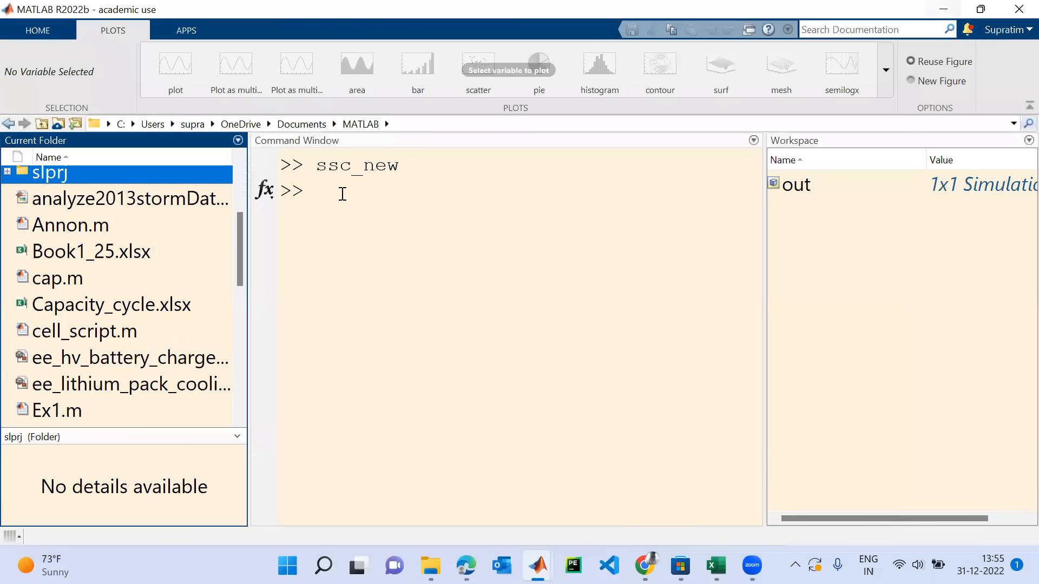
pyautogui.click(328, 202)
pyautogui.write('c')
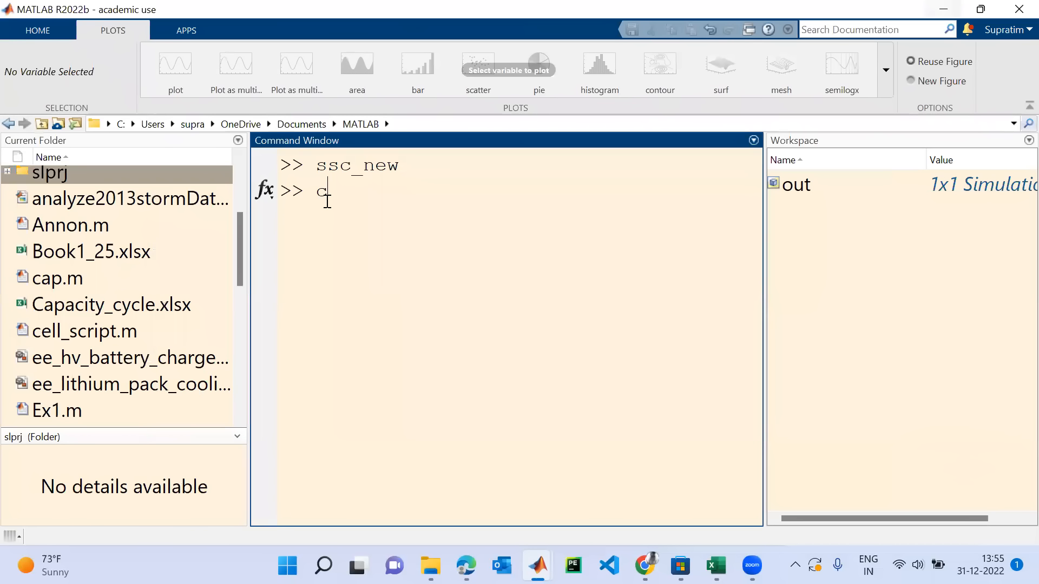
pyautogui.write('lear')
pyautogui.press('Return')
pyautogui.write('clc')
pyautogui.press('Return')
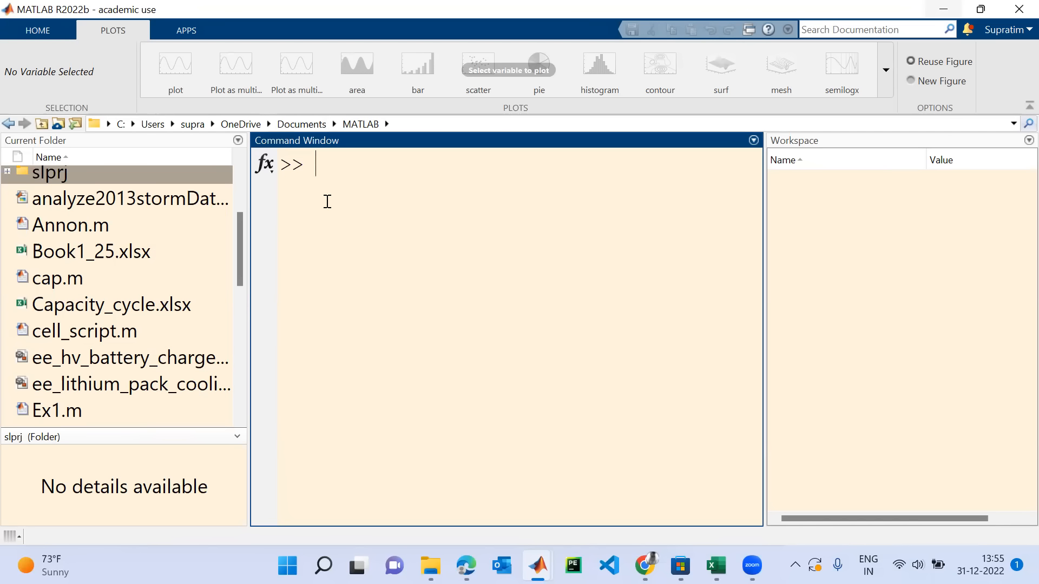
# Create a new Simscape model with the ssc_new command and maximize its window
pyautogui.write('ssc_new')
pyautogui.press('Return')
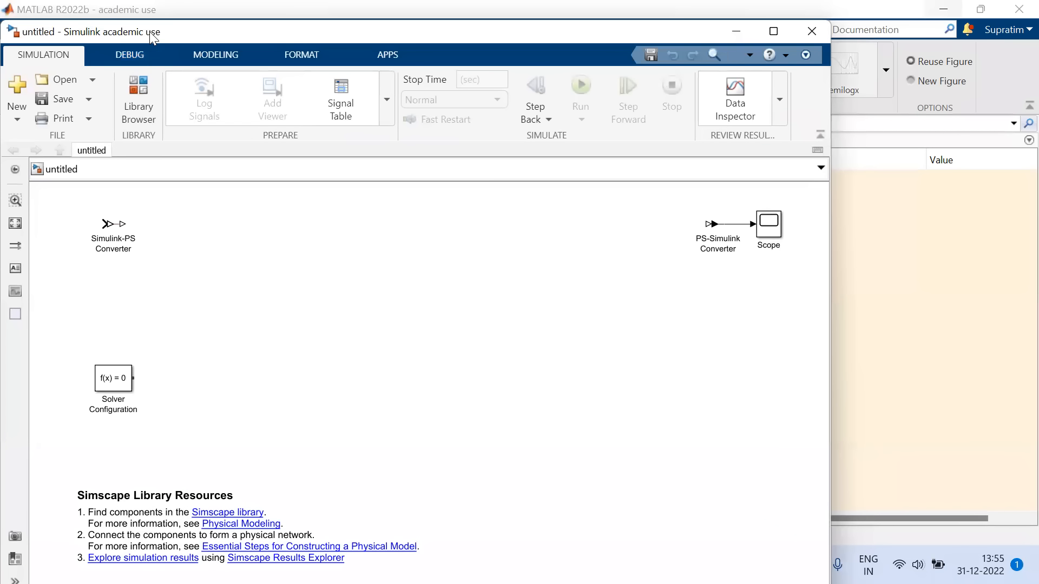
pyautogui.moveTo(151, 39); pyautogui.dragTo(178, 185)
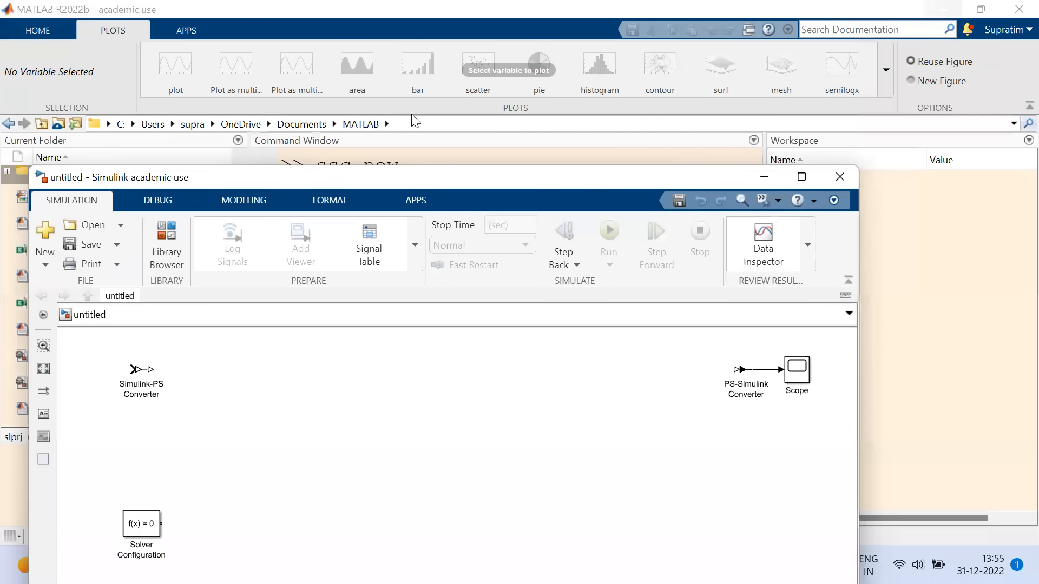
pyautogui.click(801, 178)
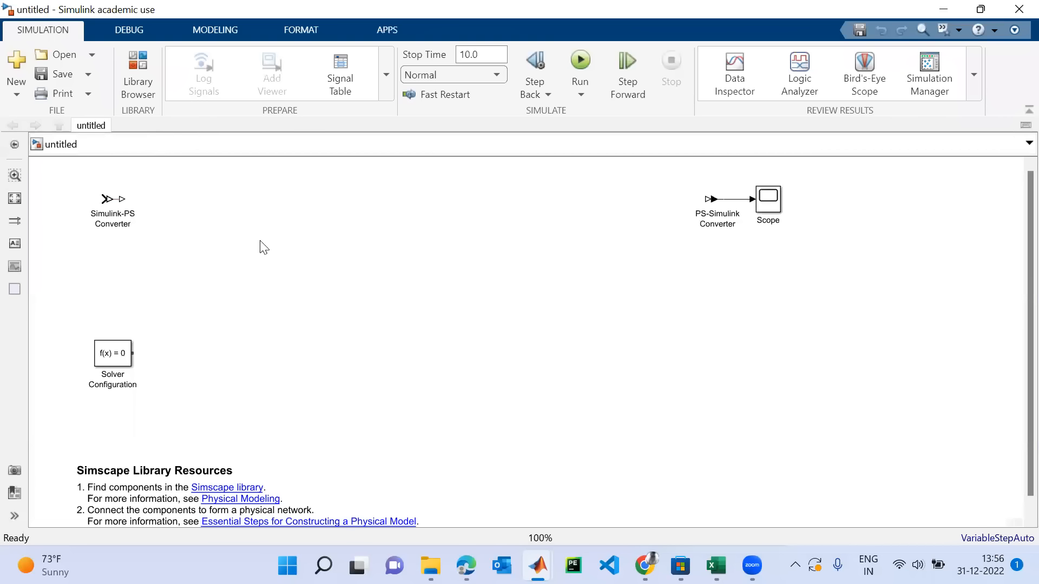
# Search the block library for "supercapacitor" and place the first Simscape Supercapacitor block near the middle of the canvas
pyautogui.click(139, 78)
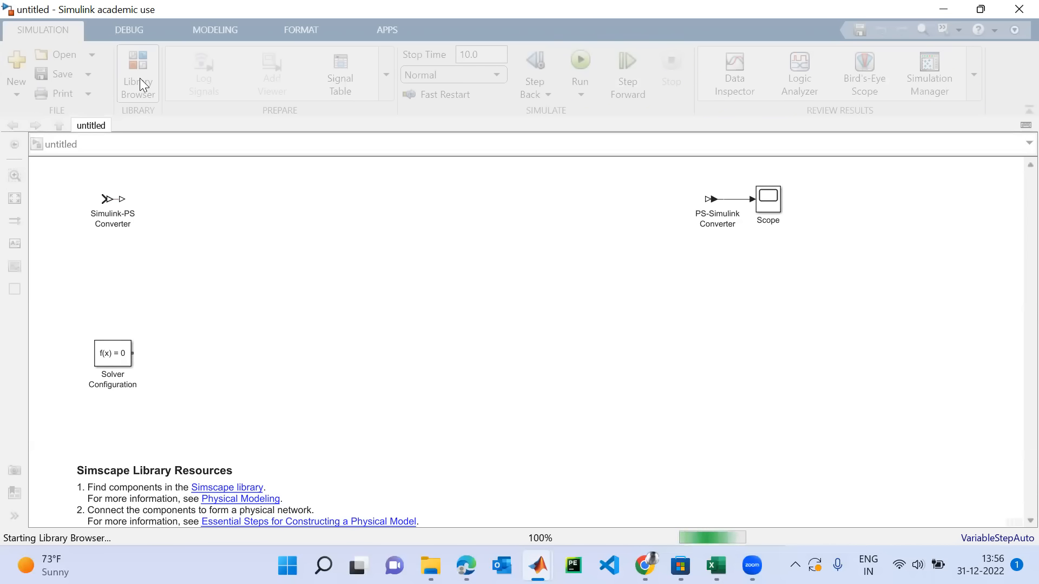
pyautogui.click(42, 147)
pyautogui.write('sup')
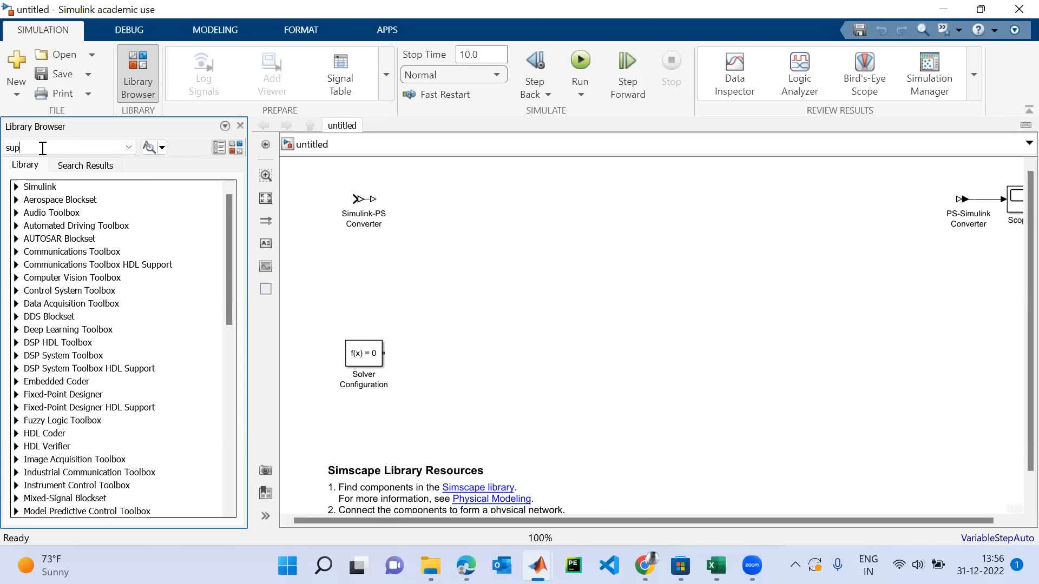
pyautogui.write('ercapacitor')
pyautogui.press('Return')
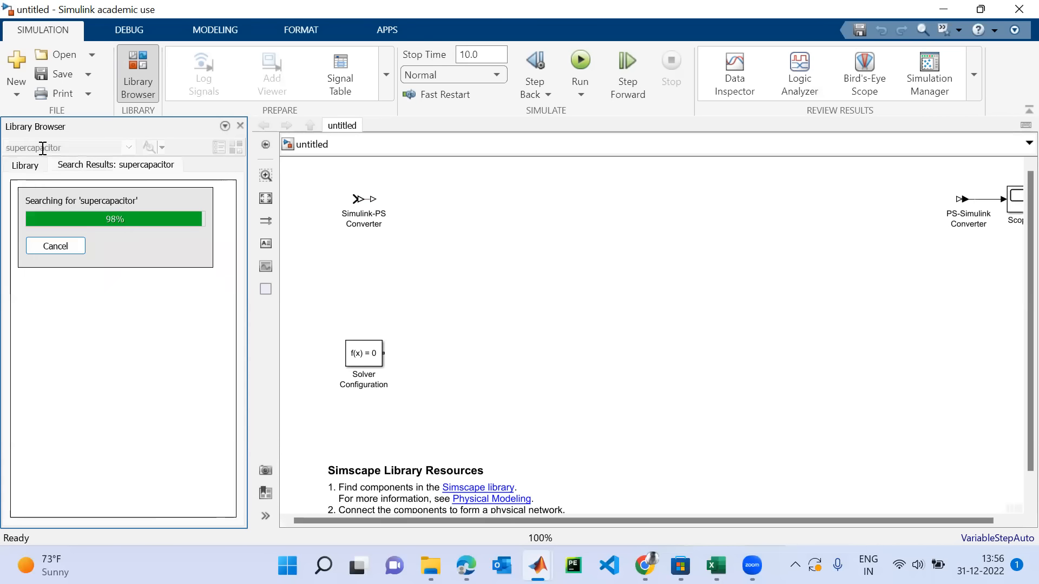
pyautogui.click(18, 238)
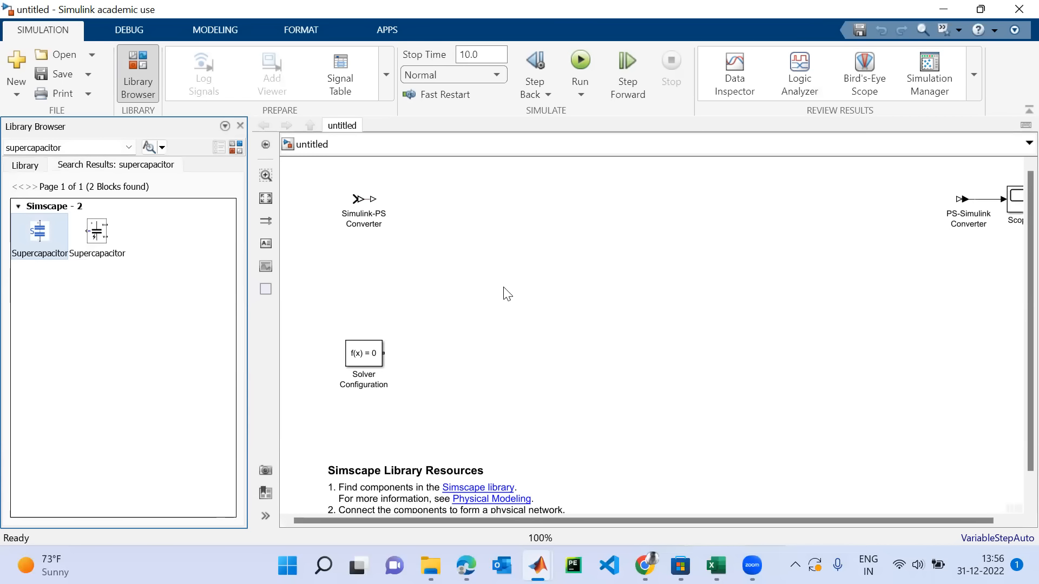
pyautogui.moveTo(41, 229); pyautogui.dragTo(524, 291)
pyautogui.click(241, 126)
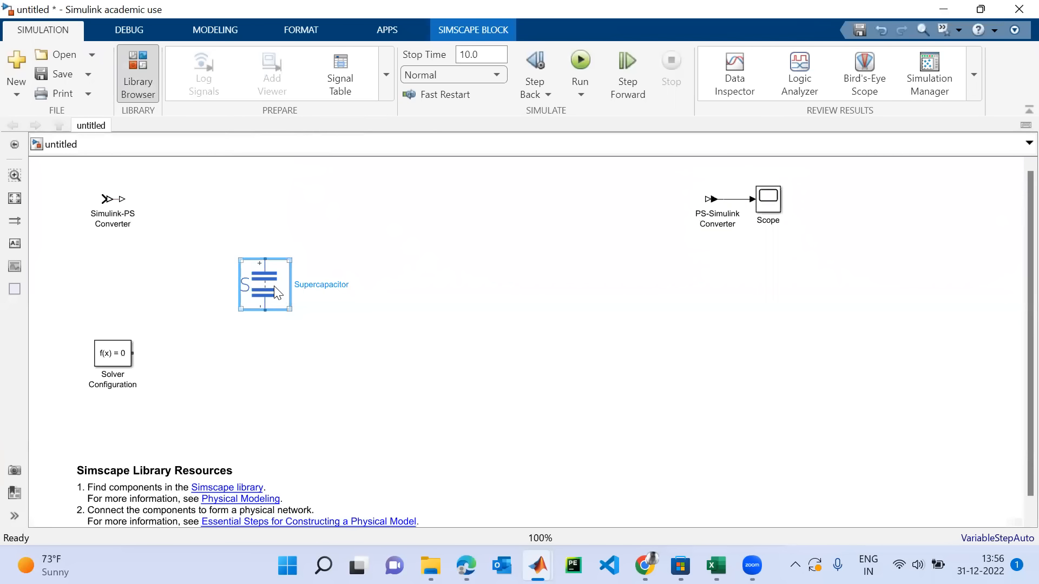
pyautogui.moveTo(284, 293); pyautogui.dragTo(462, 338)
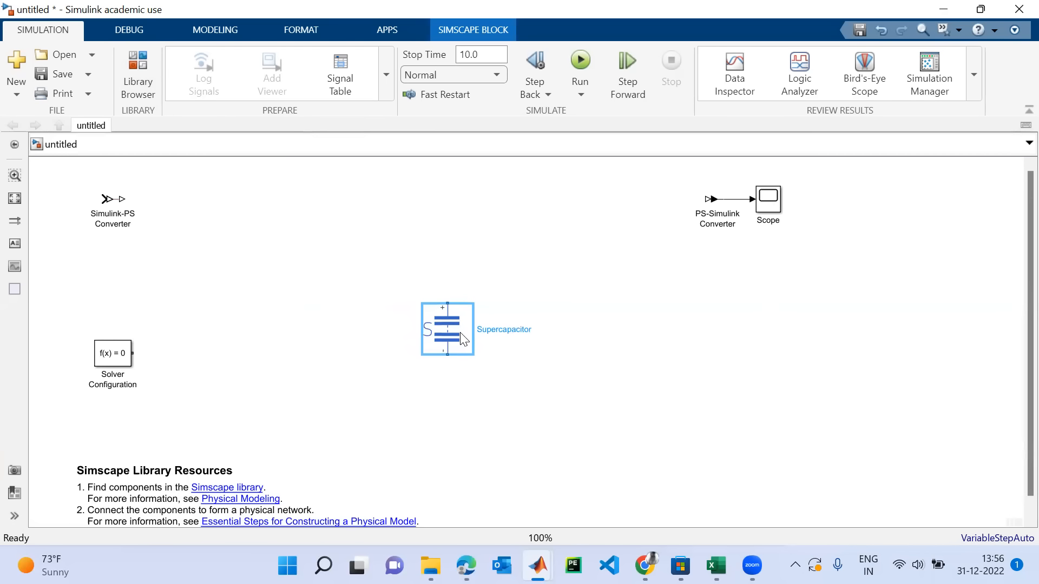
pyautogui.moveTo(462, 338); pyautogui.dragTo(515, 322)
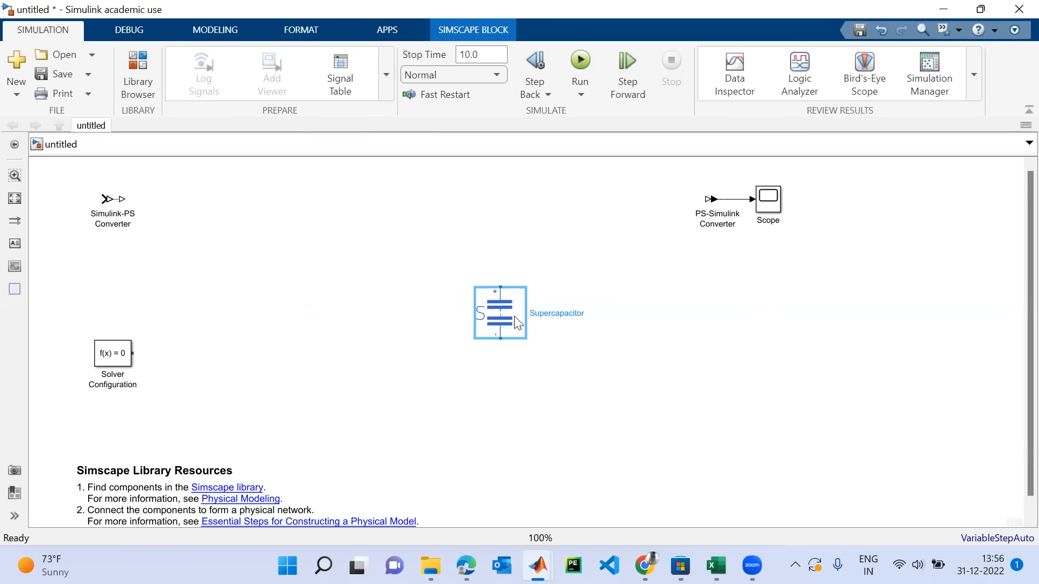
# Add a Controlled Current Source block, rotate it 90° clockwise, and place it to the upper left of the Supercapacitor
pyautogui.doubleClick(316, 274)
pyautogui.write('con')
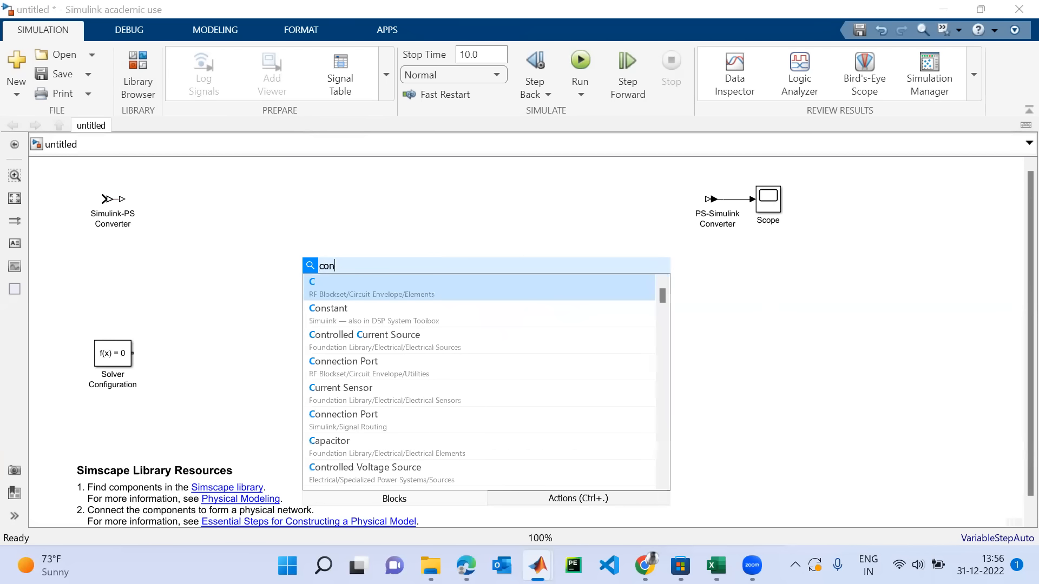
pyautogui.write('tro')
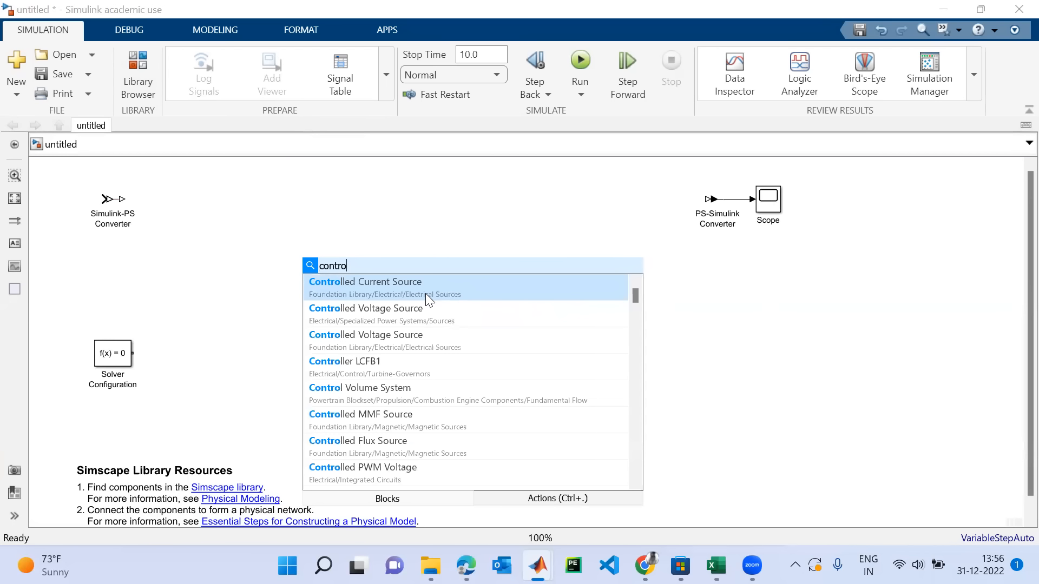
pyautogui.click(373, 283)
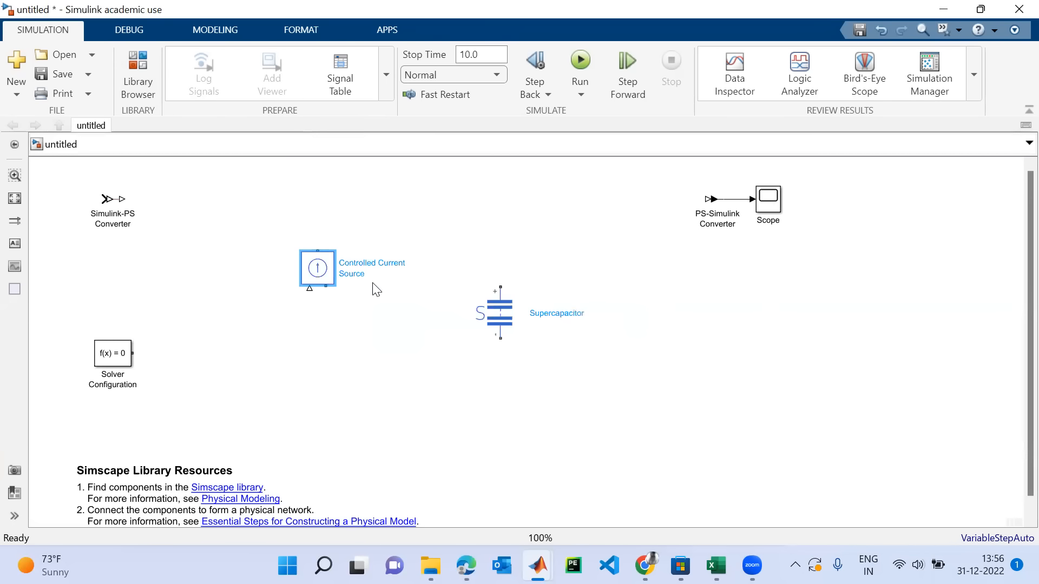
pyautogui.hotkey('ctrl', 'r')
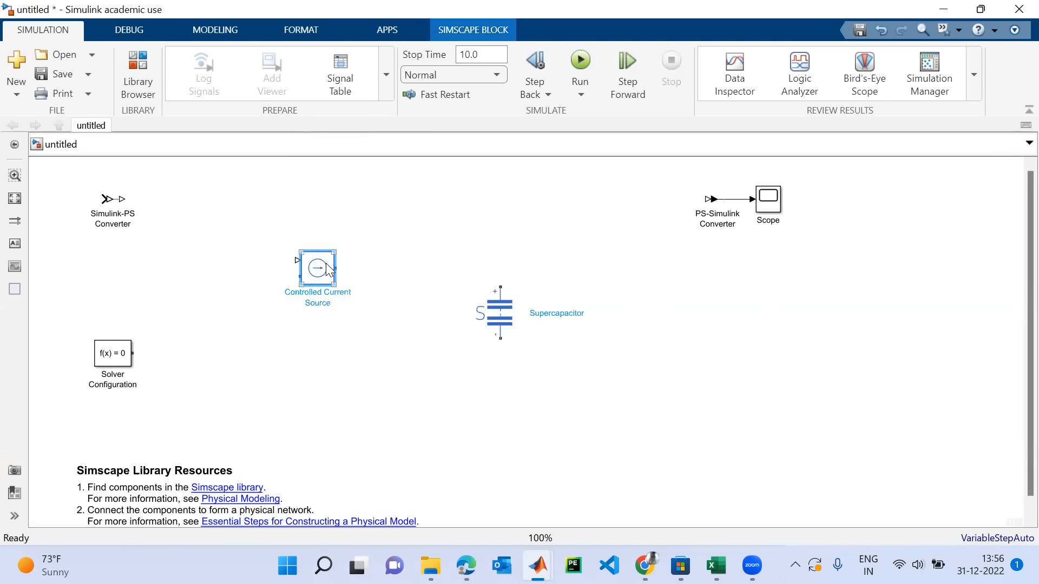
pyautogui.moveTo(328, 269); pyautogui.dragTo(389, 261)
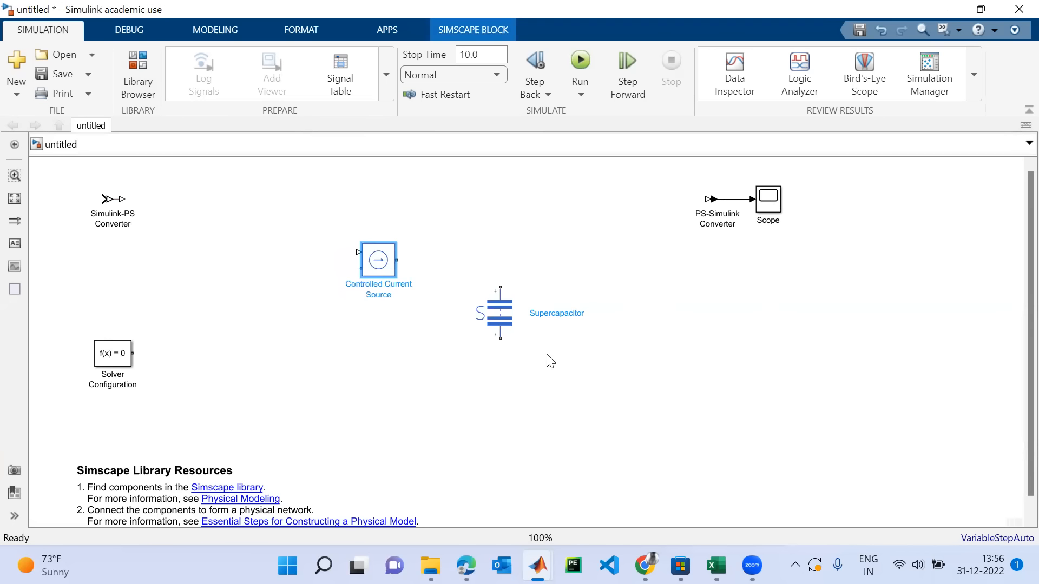
# Add a Voltage Sensor from the Foundation Library and place it to the right of the Supercapacitor
pyautogui.doubleClick(638, 392)
pyautogui.write('vol')
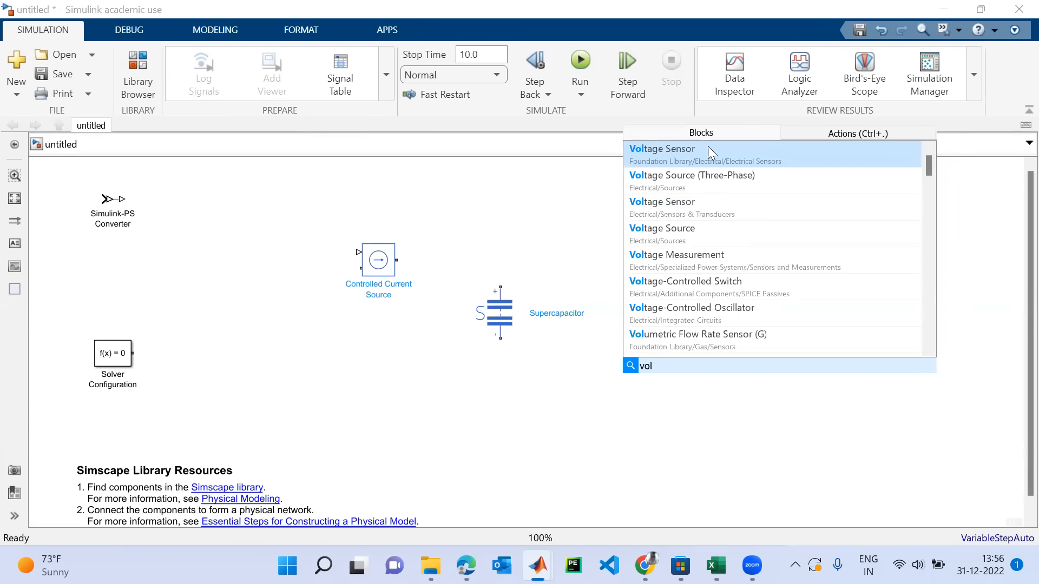
pyautogui.click(692, 149)
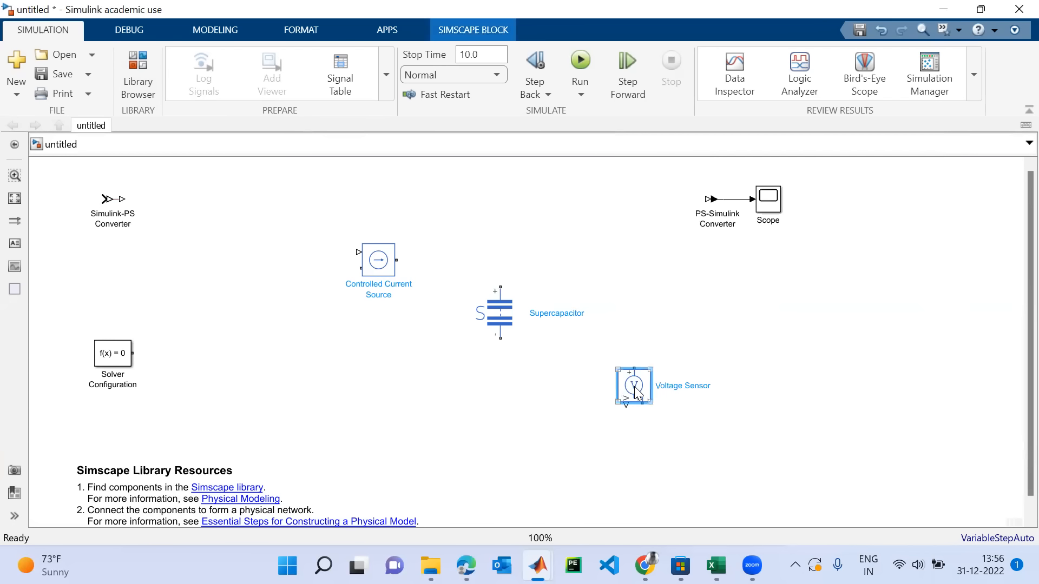
pyautogui.moveTo(636, 394); pyautogui.dragTo(651, 326)
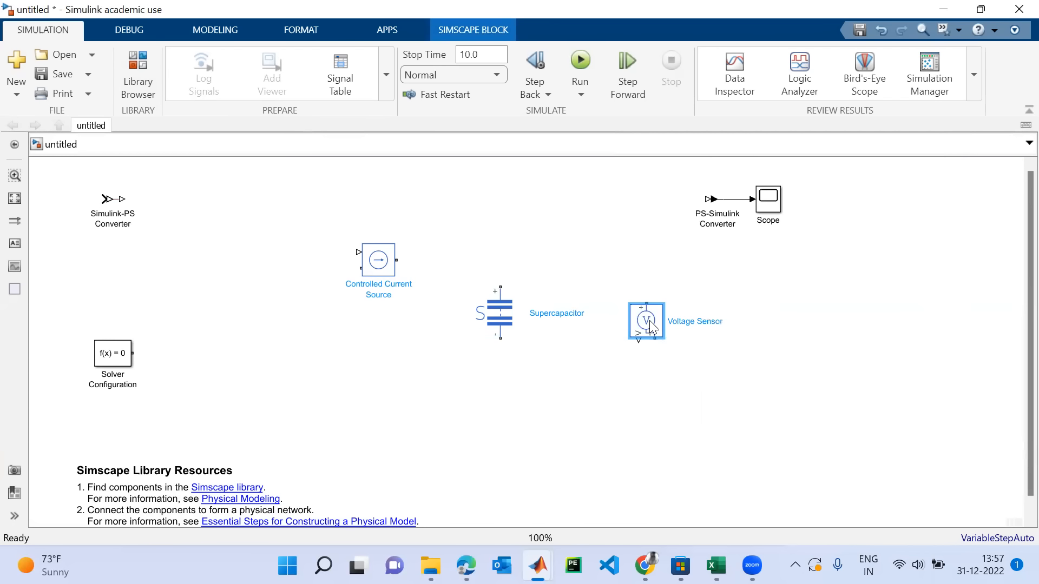
# Add an Electrical Reference from the Foundation Library and place it below the Controlled Current Source
pyautogui.doubleClick(448, 408)
pyautogui.write('electr')
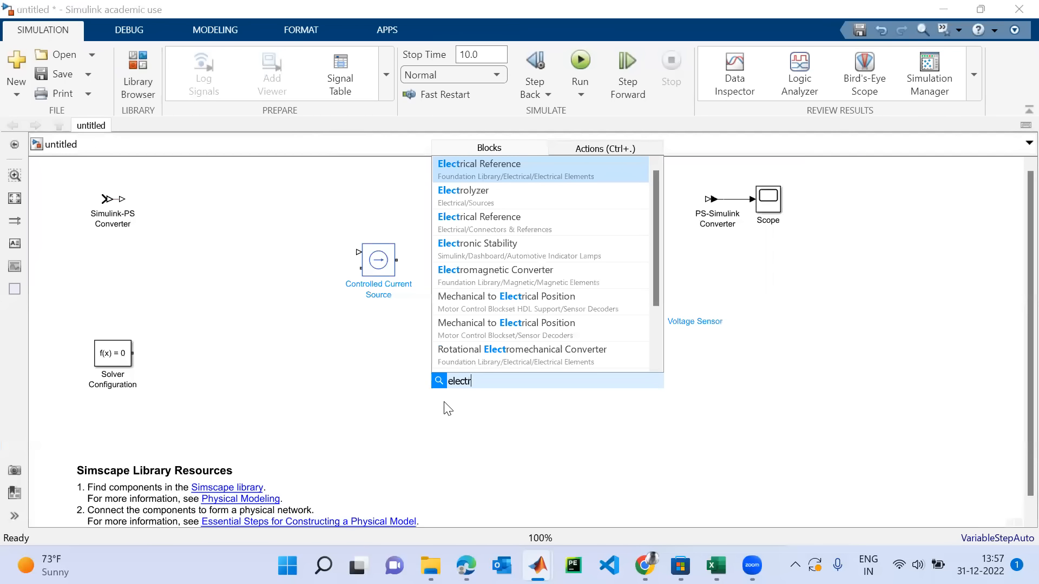
pyautogui.click(534, 173)
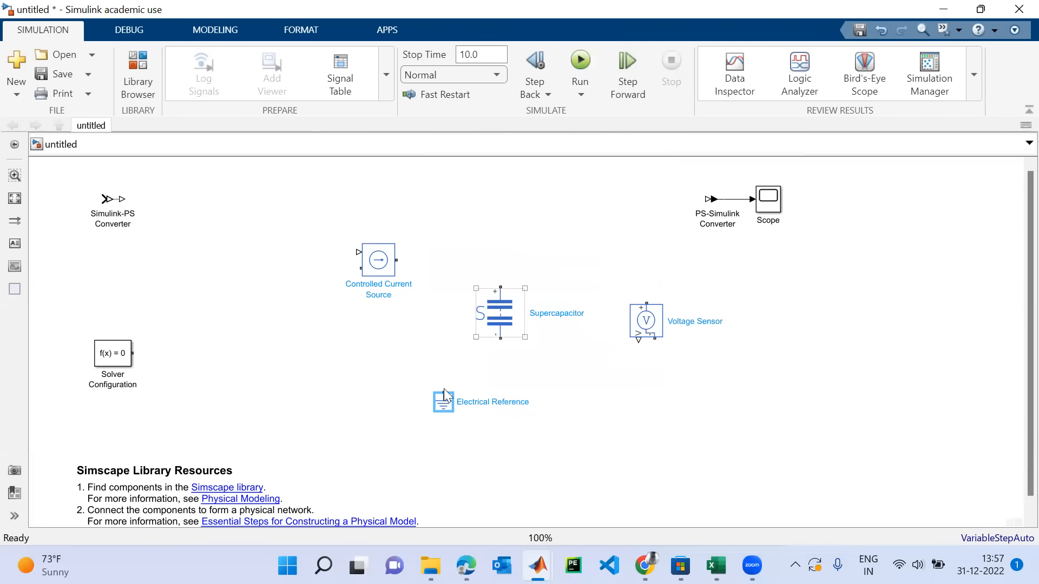
pyautogui.moveTo(448, 404); pyautogui.dragTo(361, 430)
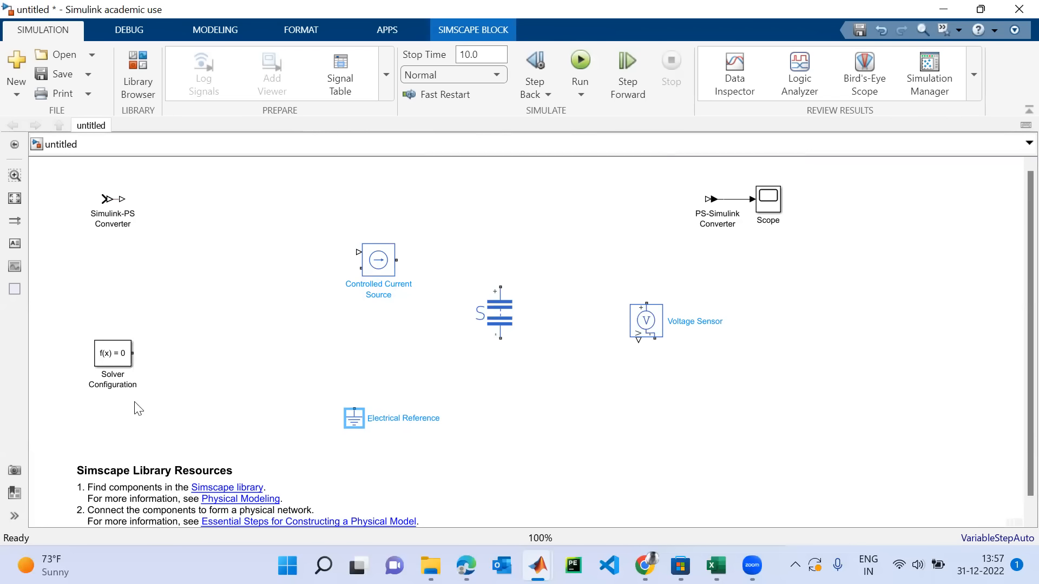
pyautogui.click(108, 390)
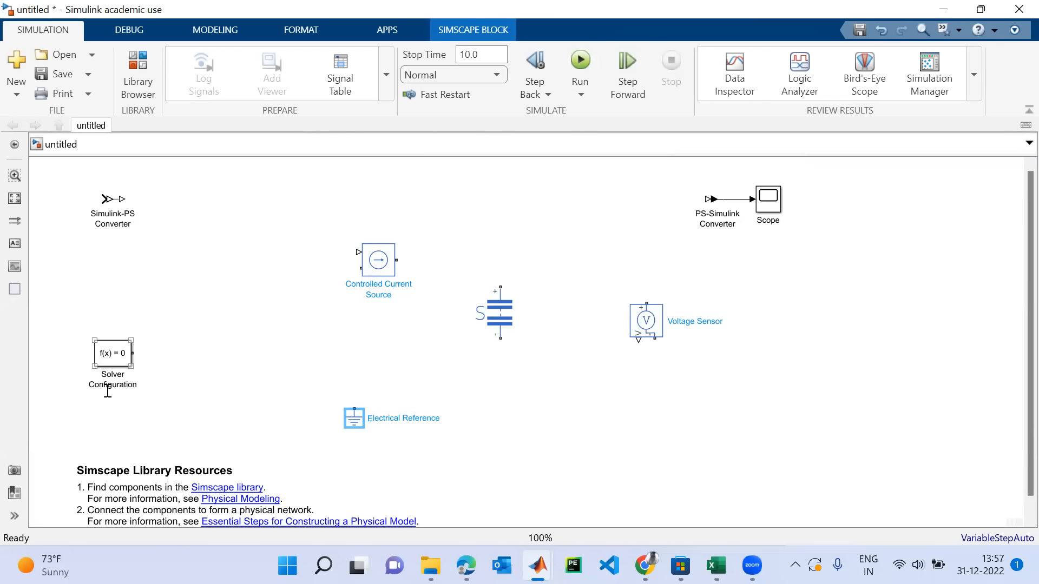
# Move the Scope to the far right of the Voltage Sensor and delete the PS-Simulink Converter with its connecting line
pyautogui.click(777, 210)
pyautogui.moveTo(970, 283); pyautogui.dragTo(935, 307)
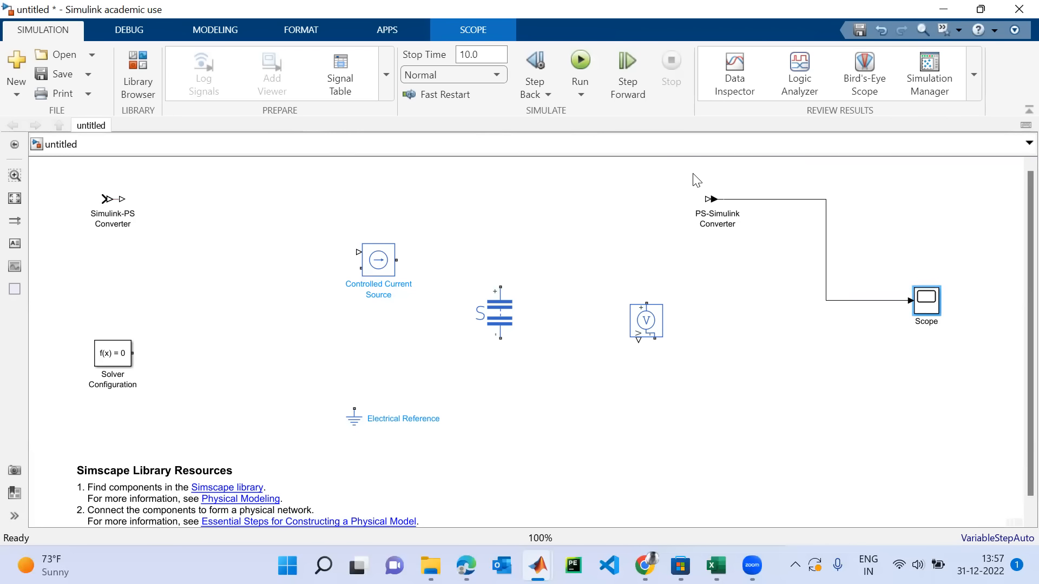
pyautogui.moveTo(671, 192); pyautogui.dragTo(852, 320)
pyautogui.press('Delete')
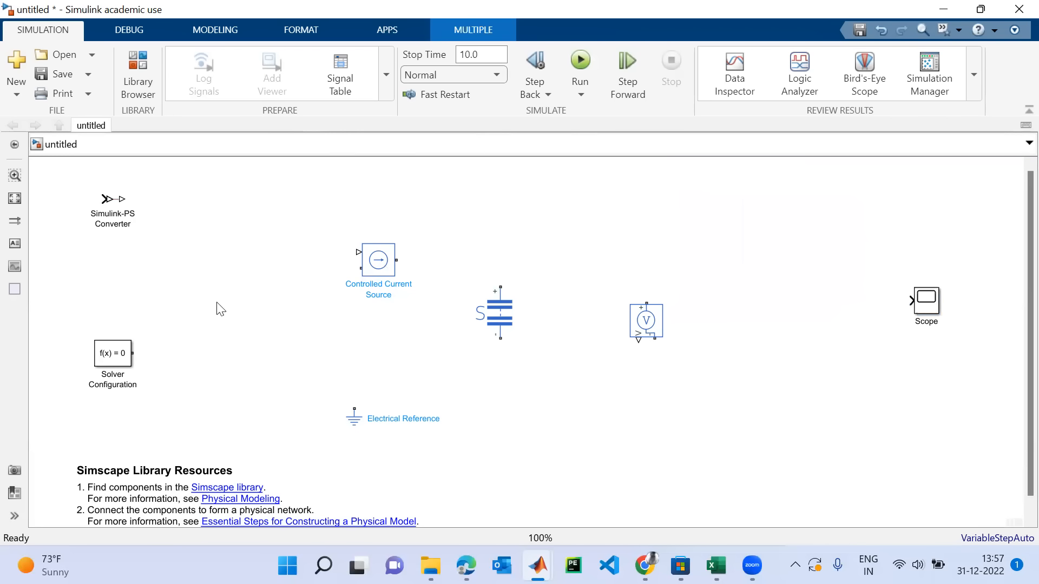
# Add a Constant block between the Simulink-PS Converter and Solver Configuration and set its constant value to 25
pyautogui.doubleClick(258, 289)
pyautogui.write('consta')
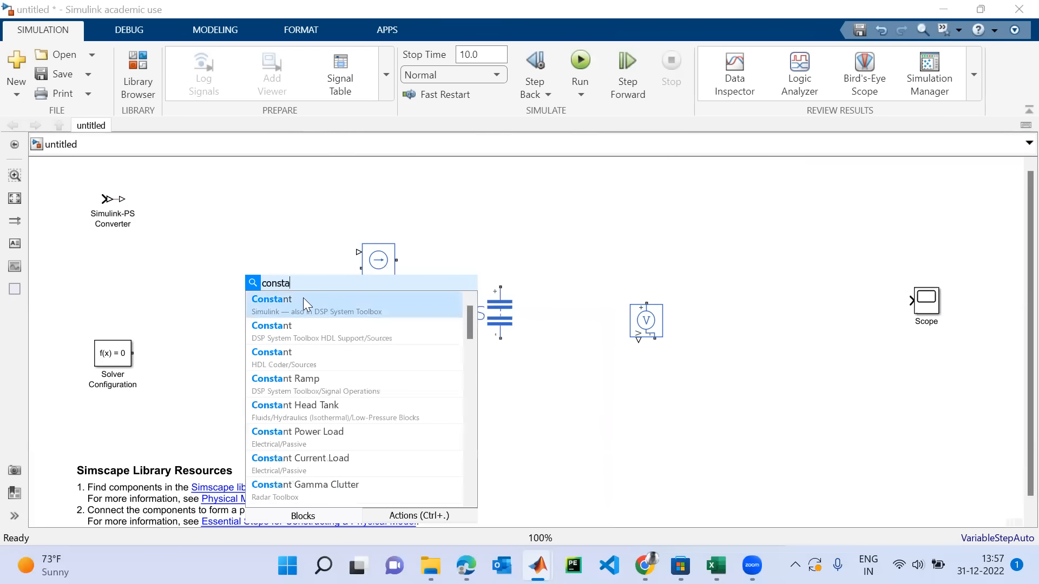
pyautogui.click(303, 298)
pyautogui.moveTo(255, 295); pyautogui.dragTo(143, 253)
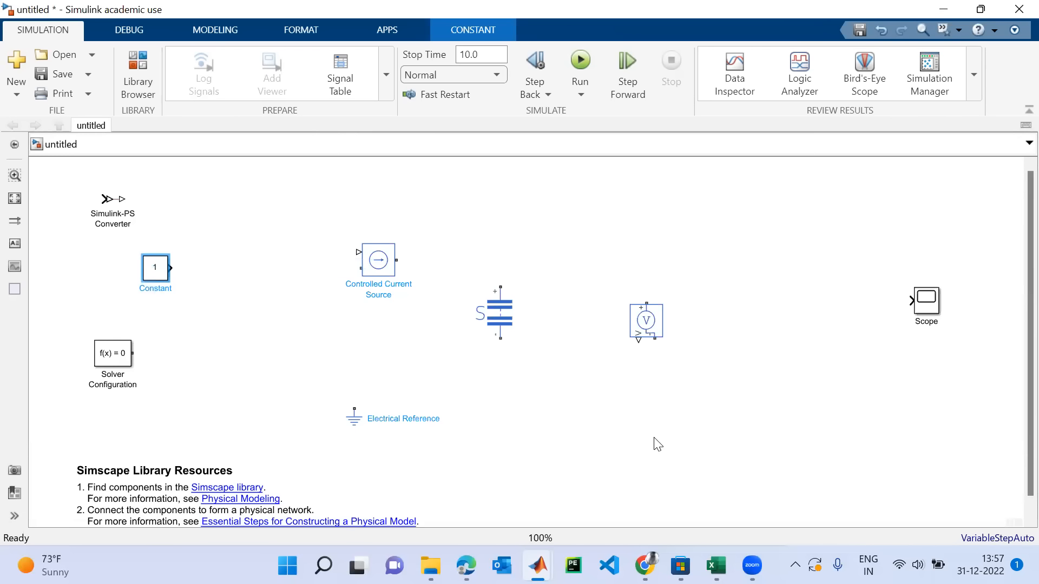
pyautogui.doubleClick(161, 273)
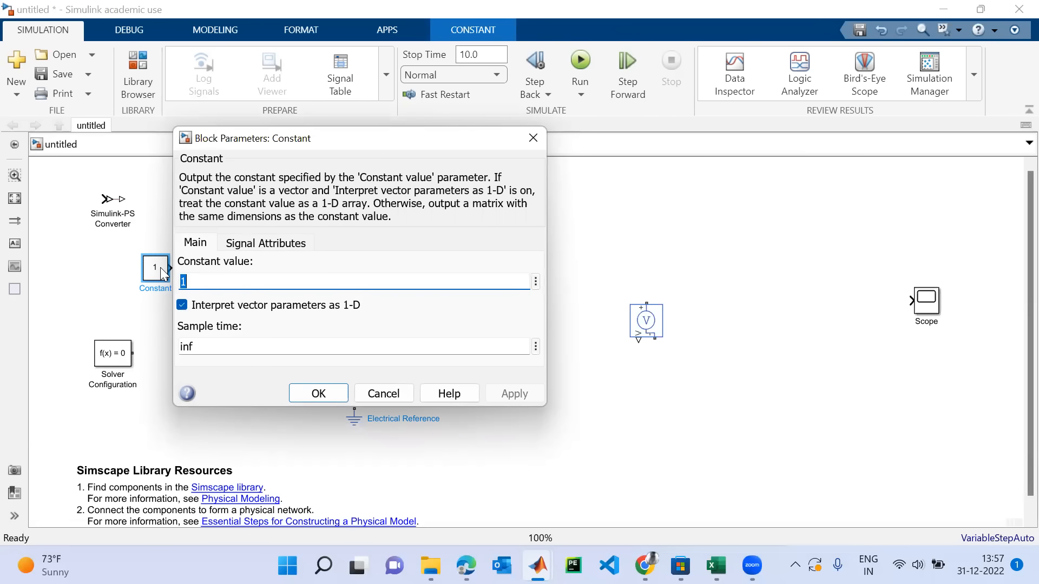
pyautogui.write('25')
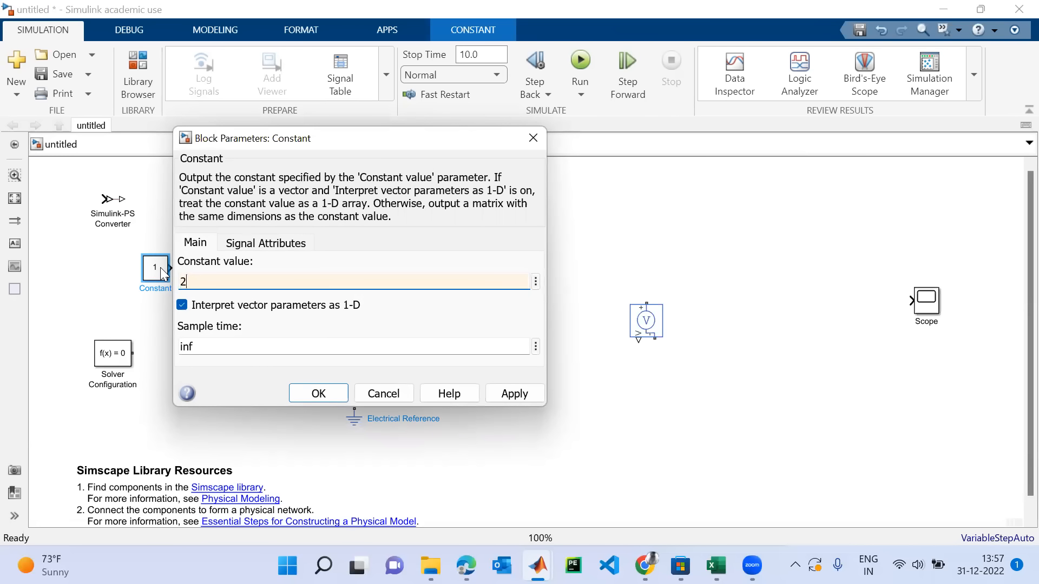
pyautogui.click(492, 397)
pyautogui.click(321, 398)
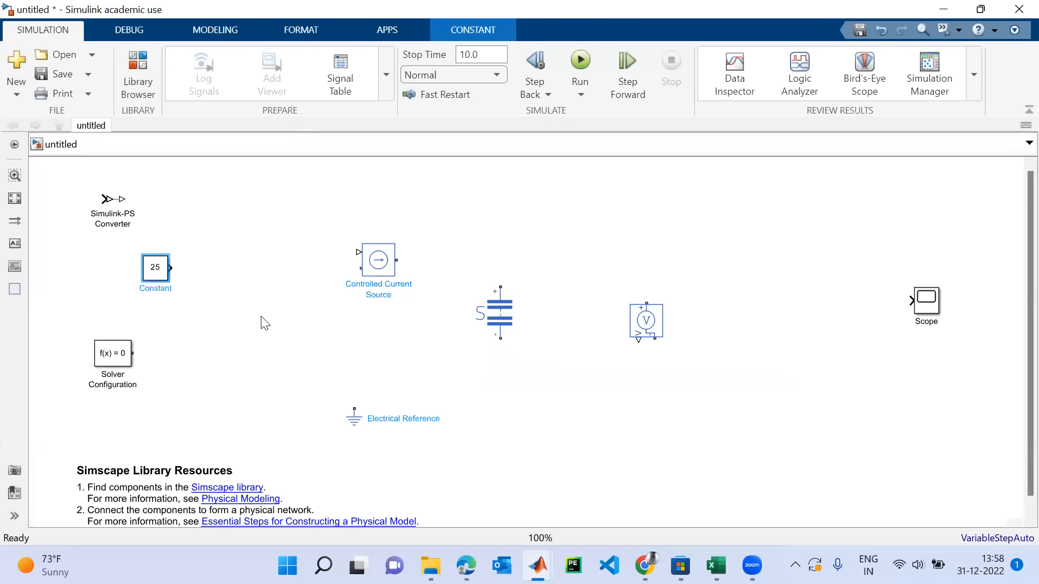
# Insert a Simulink Add block between the Constant and the Controlled Current Source
pyautogui.doubleClick(262, 308)
pyautogui.write('add')
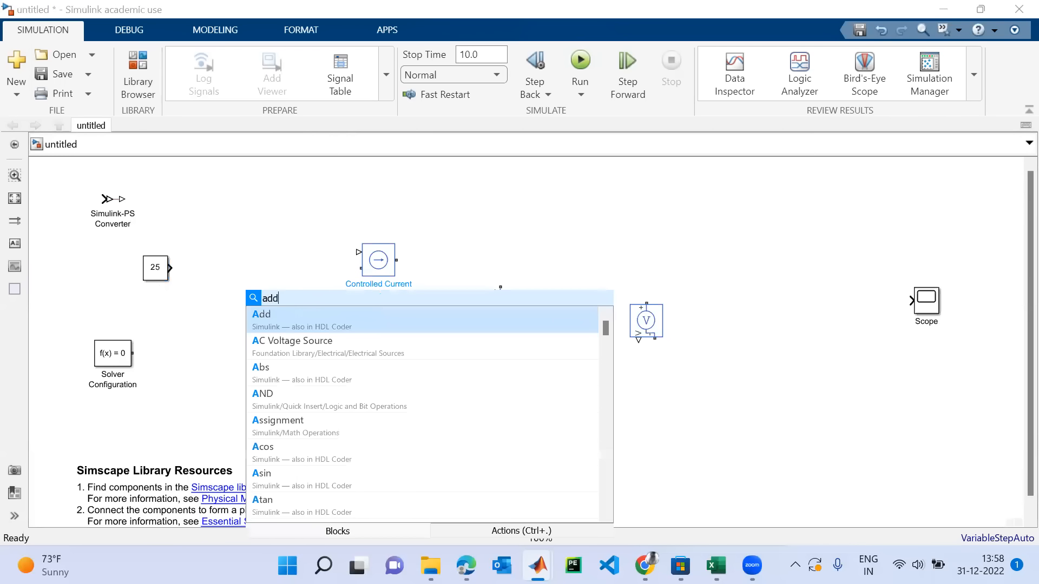
pyautogui.click(353, 322)
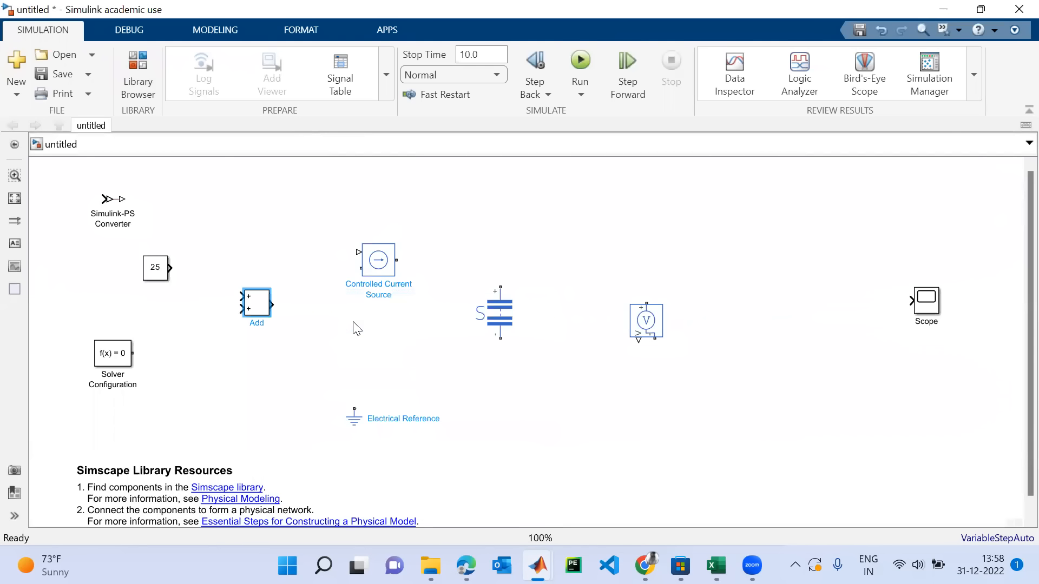
# Wire the 25 Constant into the Add block's first input and link Add through the Simulink-PS Converter to the Controlled Current Source
pyautogui.moveTo(258, 302); pyautogui.dragTo(247, 277)
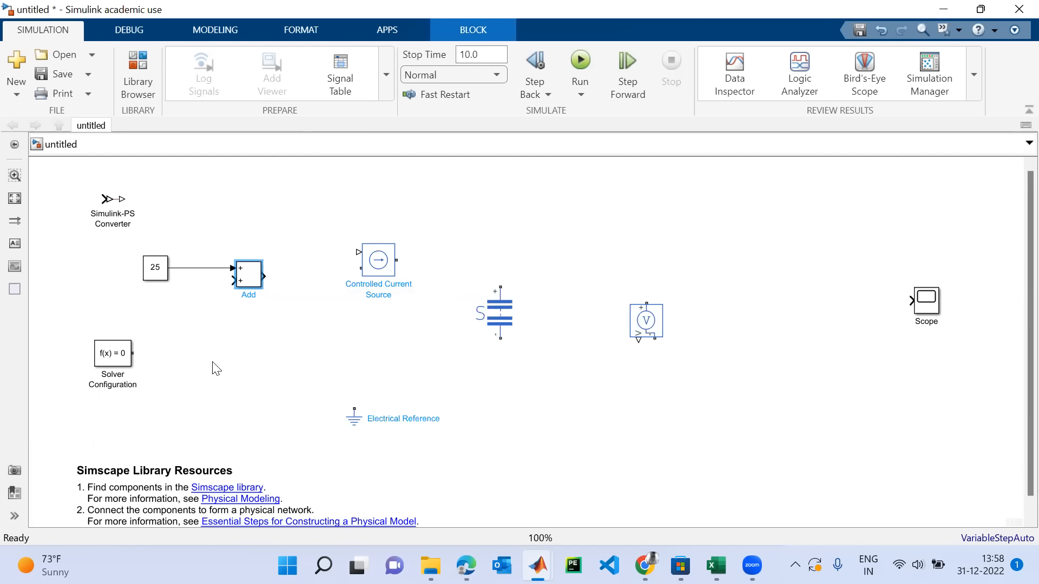
pyautogui.moveTo(382, 275); pyautogui.dragTo(406, 299)
pyautogui.moveTo(88, 191); pyautogui.dragTo(323, 277)
pyautogui.moveTo(324, 279); pyautogui.dragTo(325, 278)
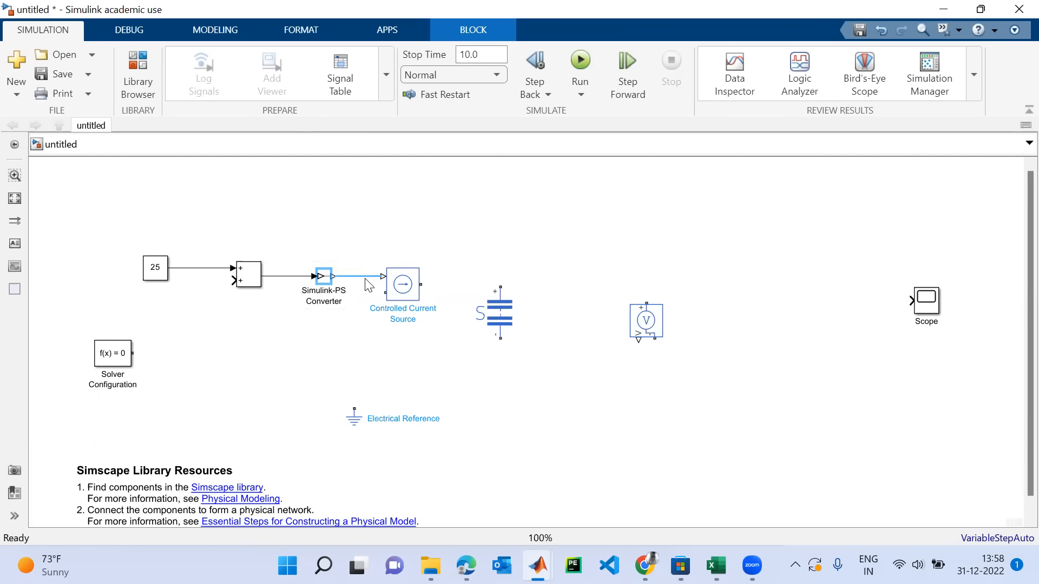
# Connect the Supercapacitor across the Controlled Current Source and attach the Electrical Reference and Solver Configuration to the return line
pyautogui.moveTo(500, 320); pyautogui.dragTo(538, 369)
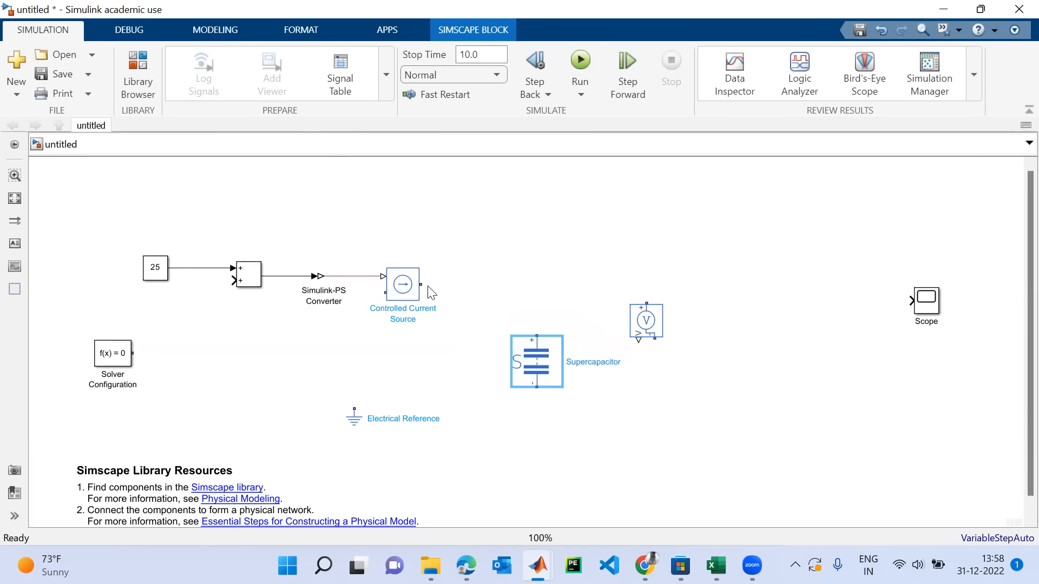
pyautogui.moveTo(420, 284)
pyautogui.mouseDown()
pyautogui.moveTo(510, 295)
pyautogui.moveTo(536, 334)
pyautogui.mouseUp()
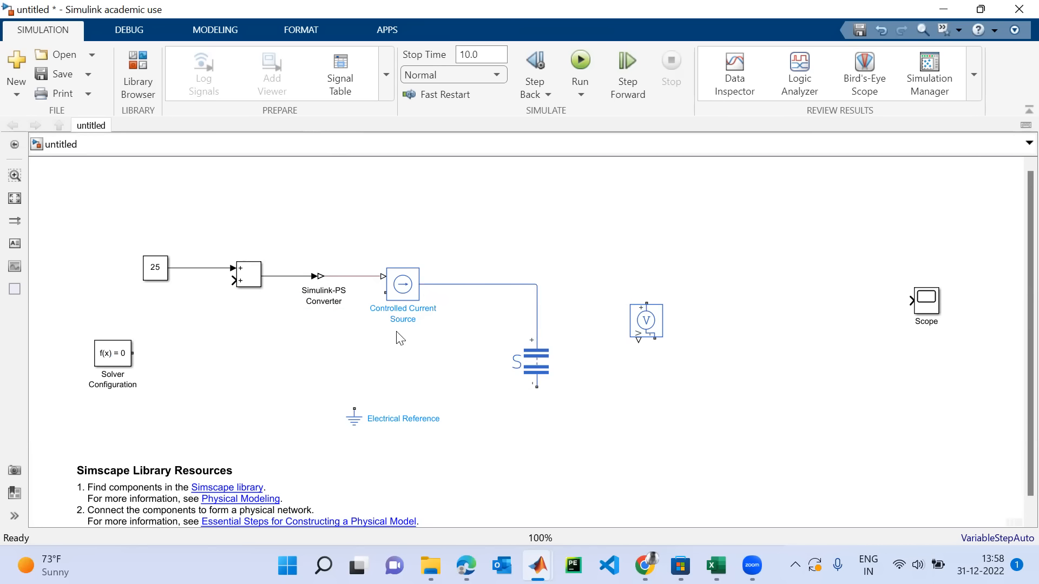
pyautogui.moveTo(385, 292)
pyautogui.mouseDown()
pyautogui.moveTo(385, 353)
pyautogui.moveTo(521, 393)
pyautogui.moveTo(536, 387)
pyautogui.mouseUp()
pyautogui.moveTo(353, 425)
pyautogui.mouseDown()
pyautogui.moveTo(369, 433)
pyautogui.moveTo(365, 387)
pyautogui.moveTo(367, 399)
pyautogui.mouseUp()
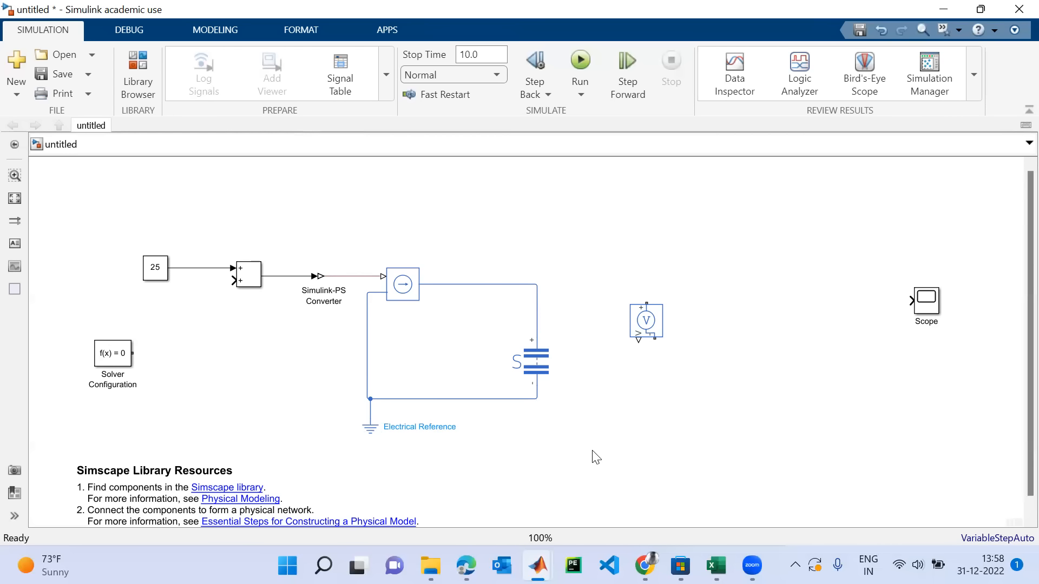
pyautogui.moveTo(116, 364); pyautogui.dragTo(367, 386)
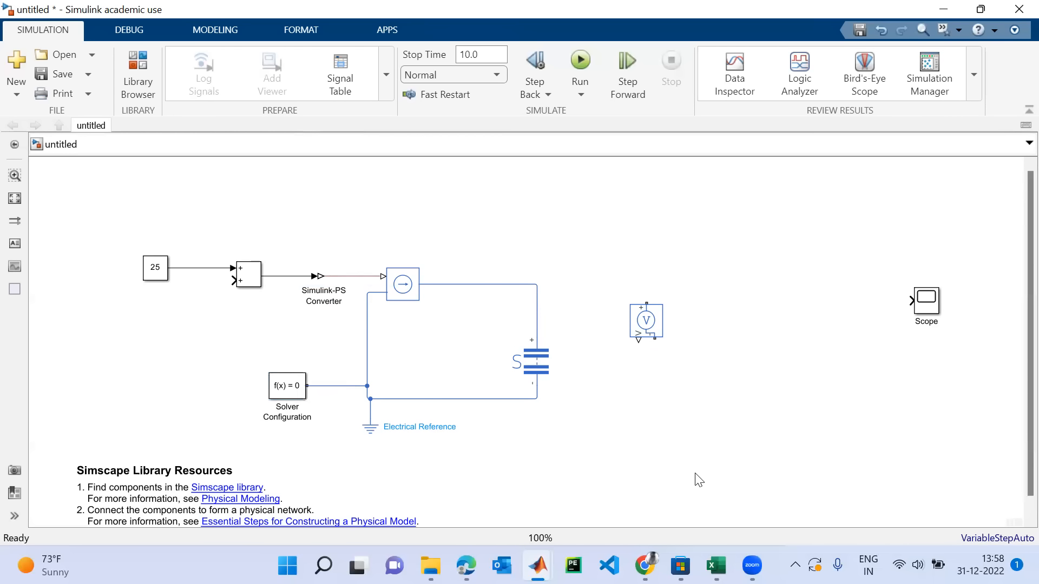
# Reposition the Voltage Sensor beside the Supercapacitor and wire it in parallel with the Supercapacitor
pyautogui.moveTo(647, 312); pyautogui.dragTo(632, 343)
pyautogui.moveTo(542, 354); pyautogui.dragTo(541, 335)
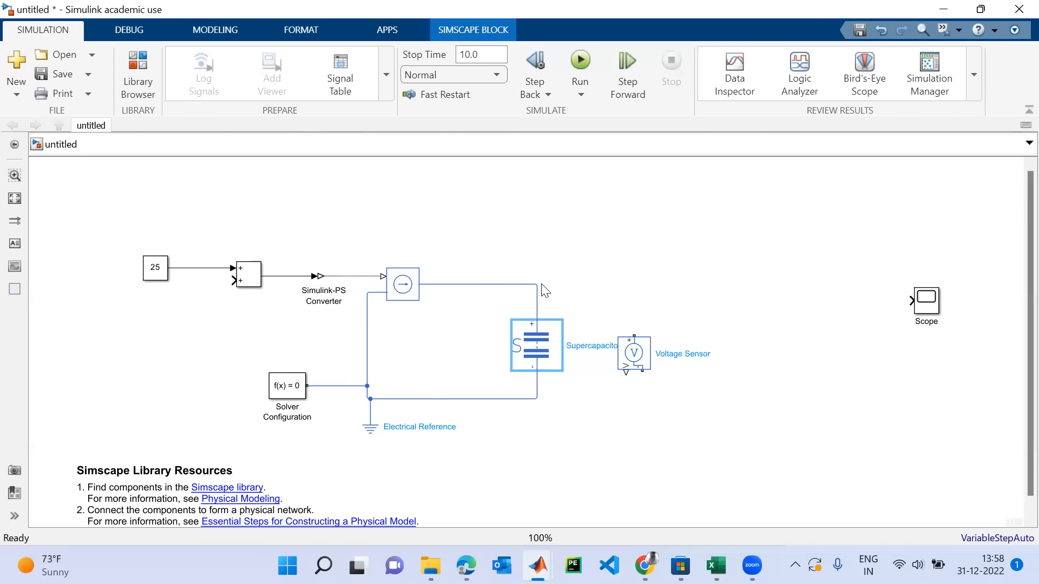
pyautogui.moveTo(537, 288)
pyautogui.mouseDown()
pyautogui.moveTo(644, 300)
pyautogui.moveTo(632, 341)
pyautogui.moveTo(642, 373)
pyautogui.moveTo(540, 390)
pyautogui.moveTo(539, 399)
pyautogui.mouseUp()
pyautogui.click(635, 370)
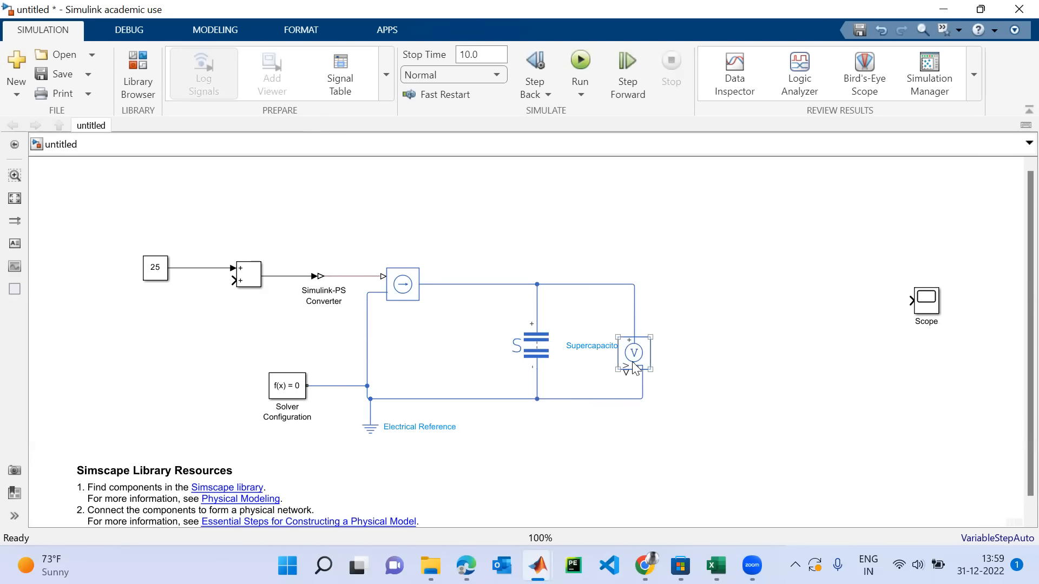
# Add a PS-Simulink Converter below the Voltage Sensor and connect it to the sensor's physical signal output
pyautogui.click(851, 340)
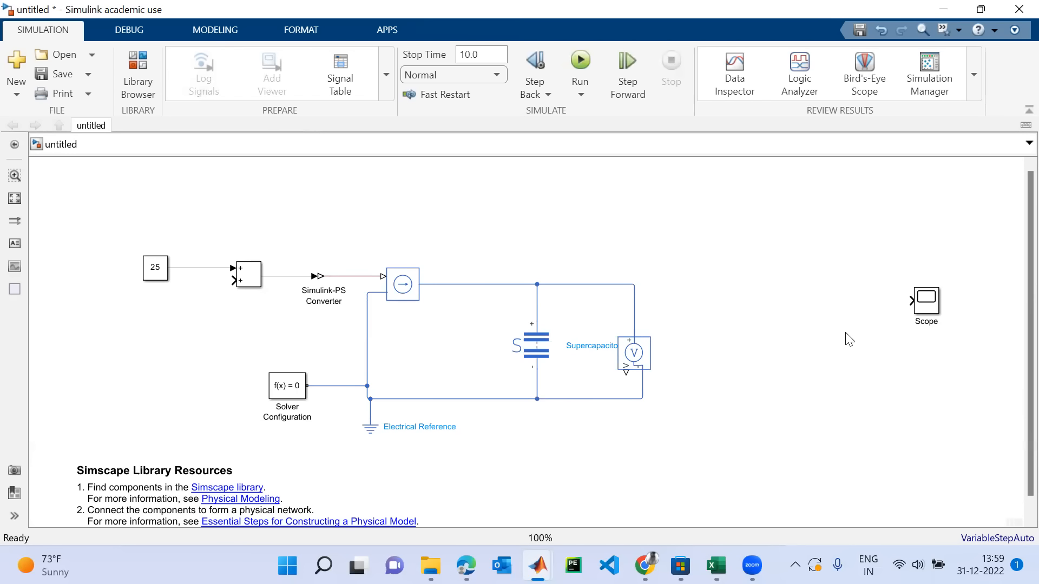
pyautogui.doubleClick(846, 334)
pyautogui.write('ps')
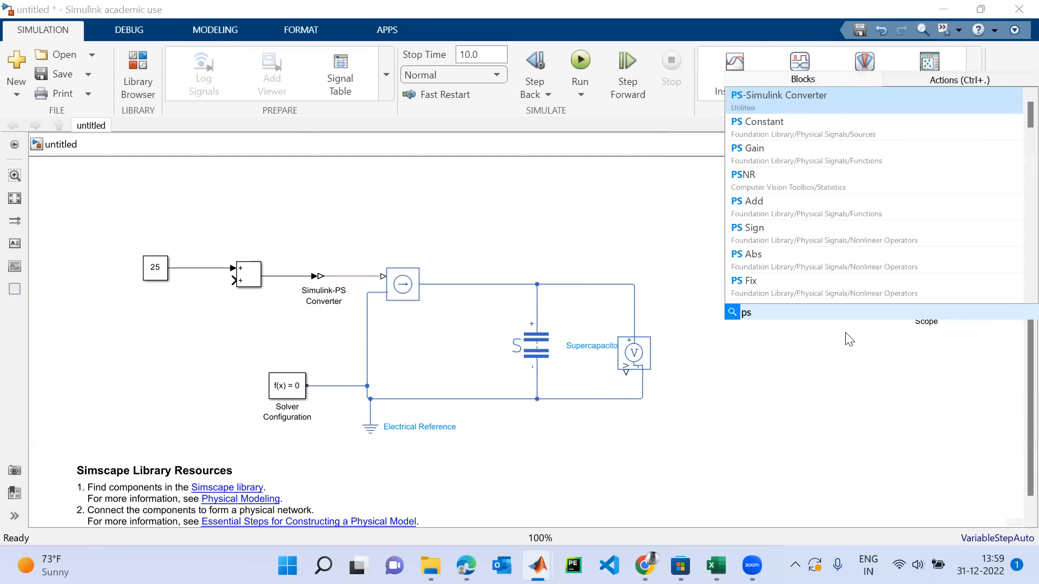
pyautogui.click(805, 96)
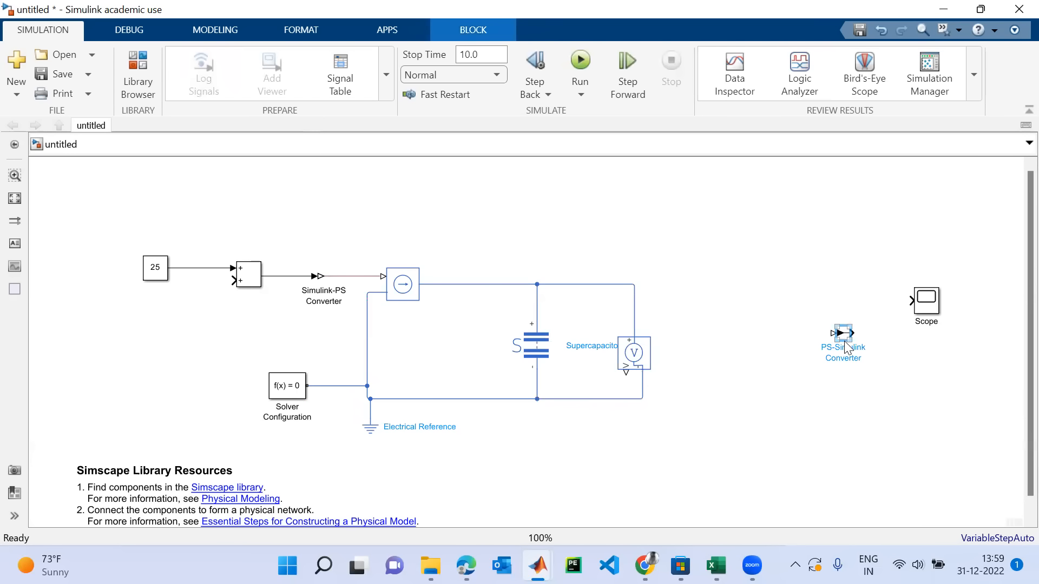
pyautogui.moveTo(845, 342)
pyautogui.mouseDown()
pyautogui.moveTo(824, 392)
pyautogui.moveTo(718, 437)
pyautogui.moveTo(645, 432)
pyautogui.moveTo(626, 368)
pyautogui.mouseUp()
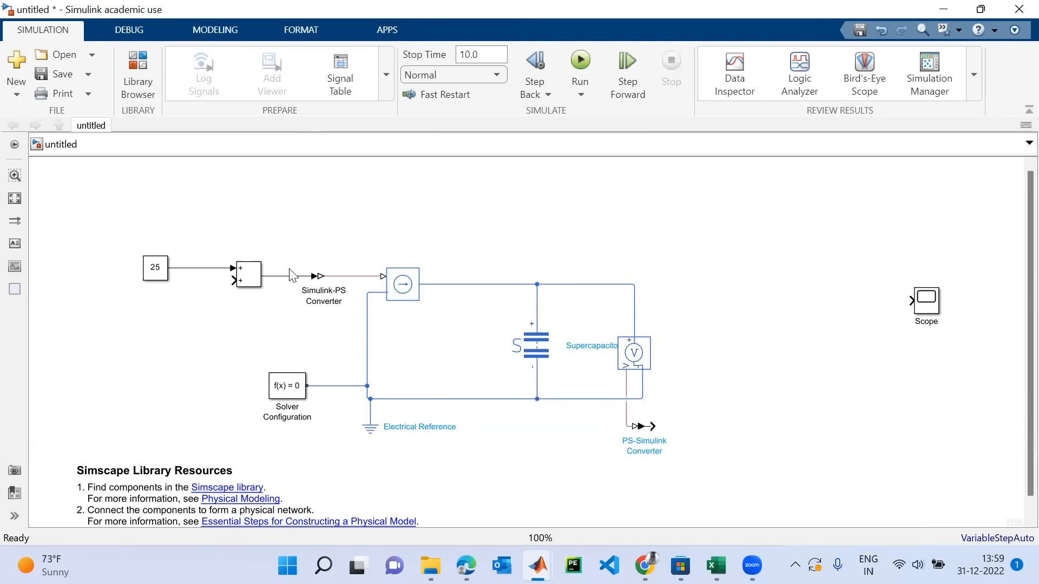
# Add a second Constant block below the first, set its value to 30, and wire it to the Add block's second input
pyautogui.doubleClick(153, 346)
pyautogui.write('consta')
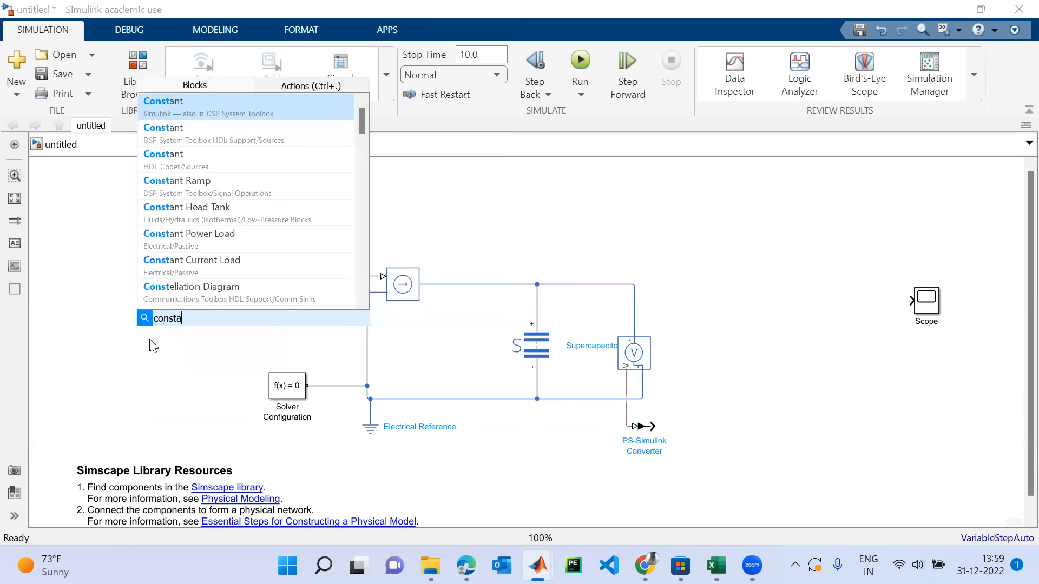
pyautogui.click(241, 108)
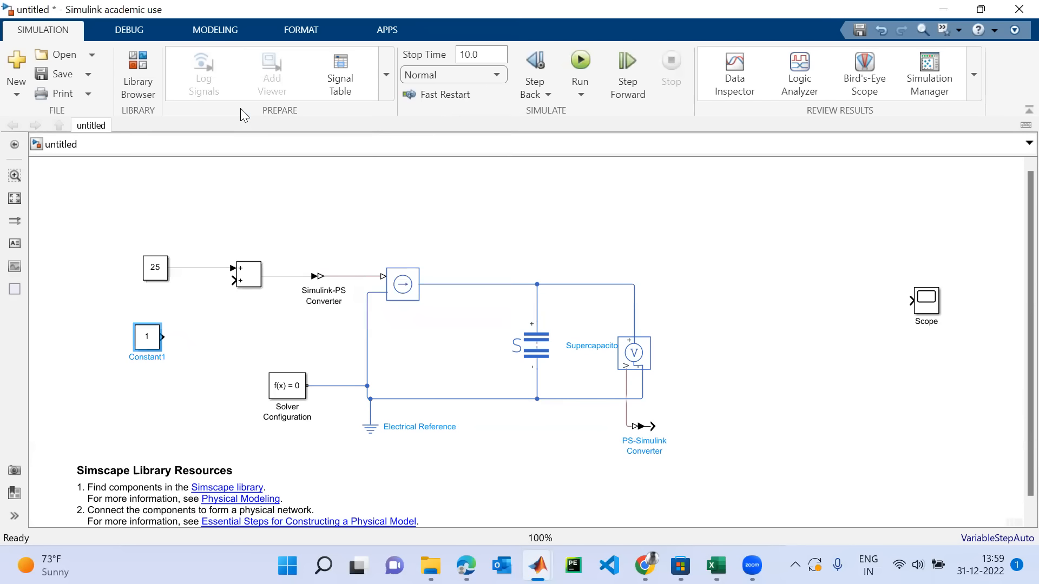
pyautogui.click(157, 275)
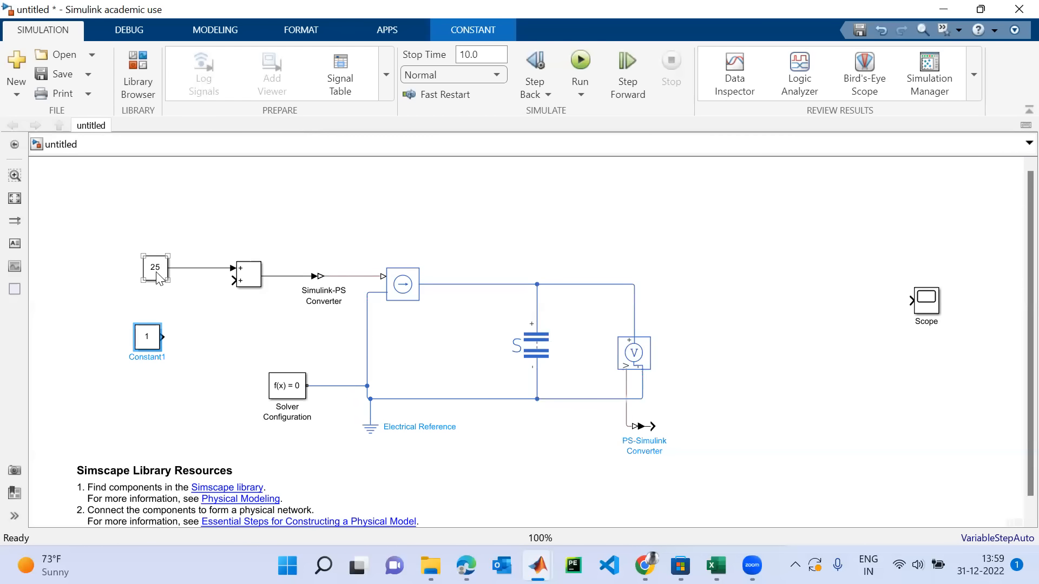
pyautogui.click(155, 341)
pyautogui.doubleClick(155, 340)
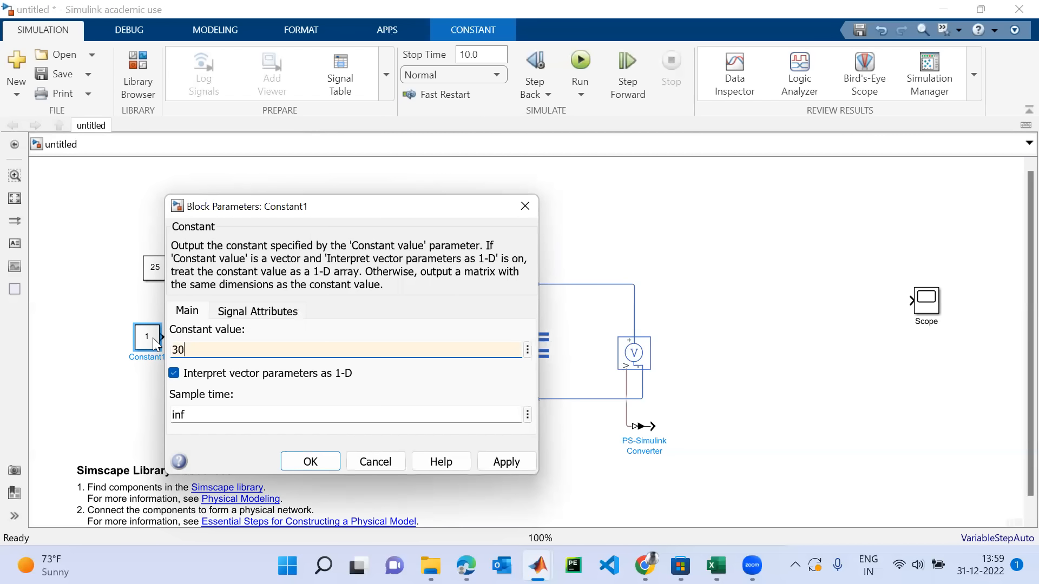
pyautogui.click(501, 466)
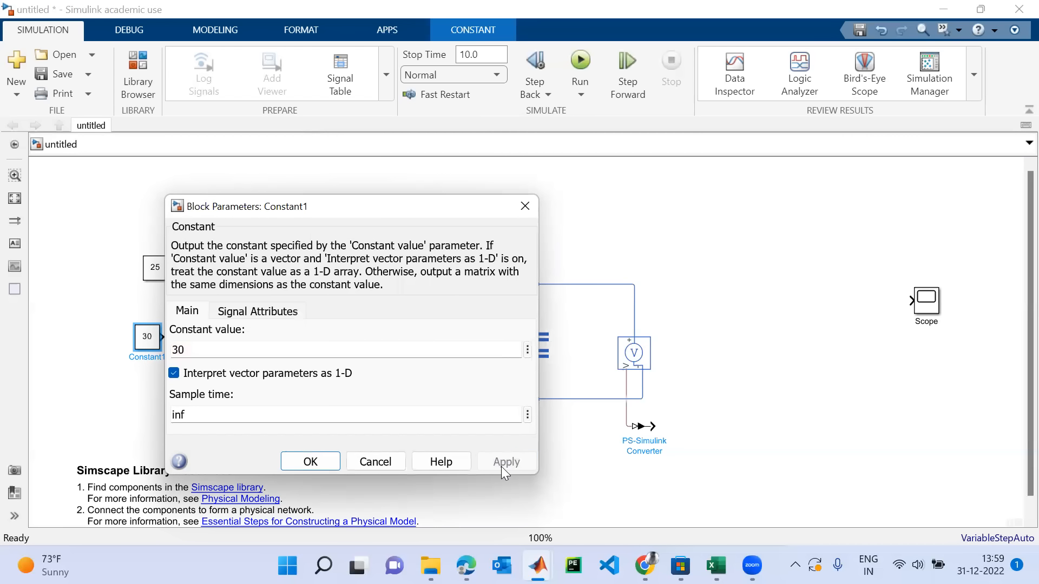
pyautogui.click(327, 462)
pyautogui.moveTo(162, 337); pyautogui.dragTo(238, 280)
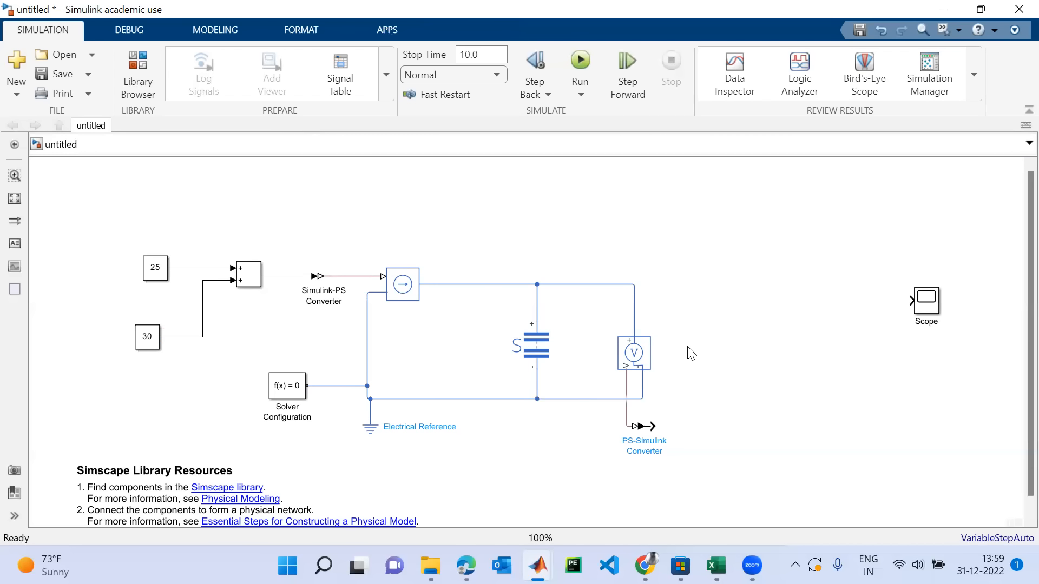
# Shift the Scope slightly outward and add a Goto block above the Simulink-PS Converter, branched from the Add block's output
pyautogui.click(923, 299)
pyautogui.moveTo(926, 304)
pyautogui.mouseDown()
pyautogui.moveTo(955, 307)
pyautogui.moveTo(943, 316)
pyautogui.mouseUp()
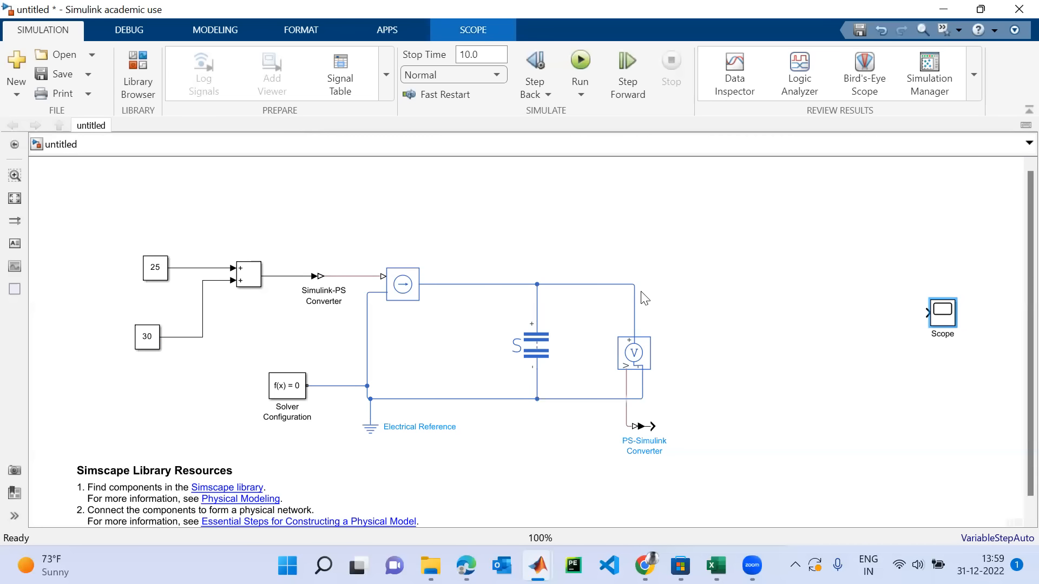
pyautogui.doubleClick(351, 211)
pyautogui.write('got')
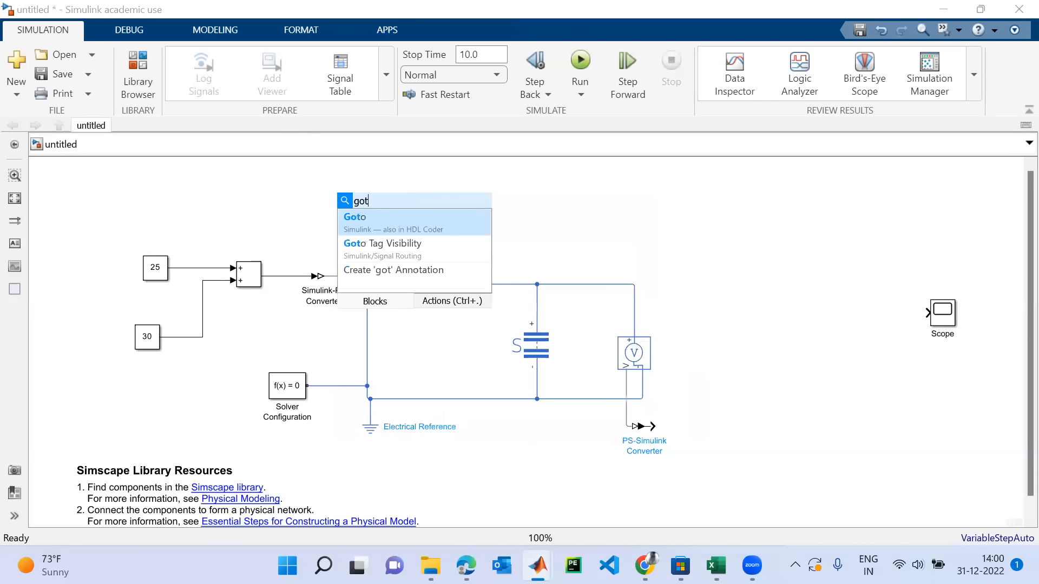
pyautogui.click(397, 220)
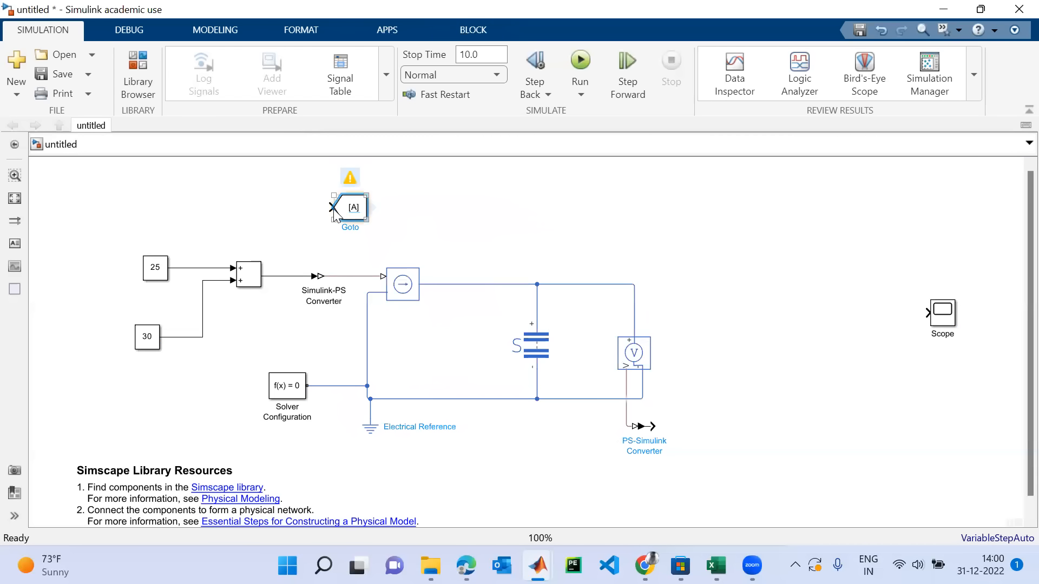
pyautogui.moveTo(330, 207); pyautogui.dragTo(283, 276)
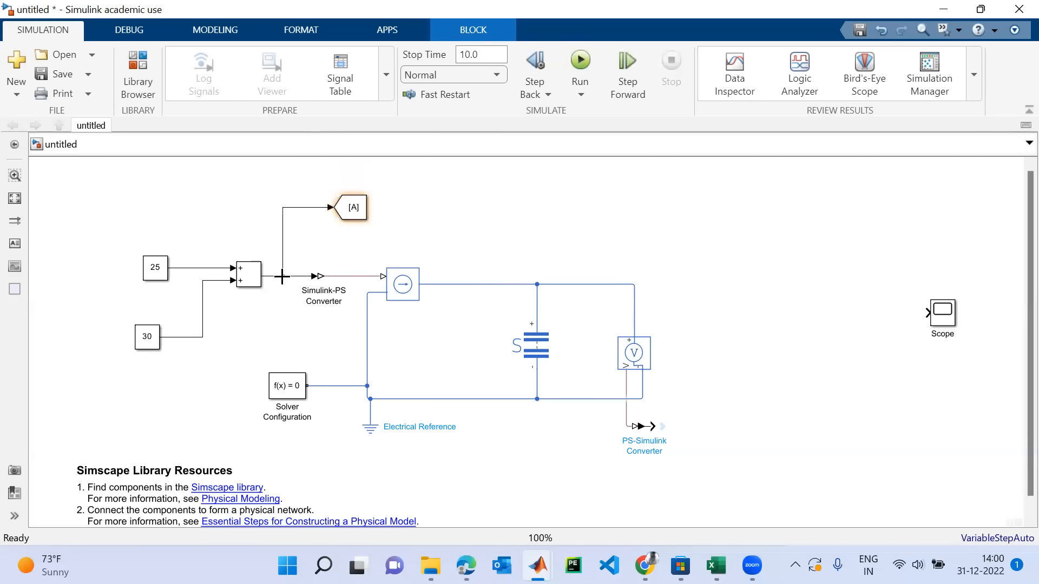
# Set the Goto block's tag to Current
pyautogui.doubleClick(359, 213)
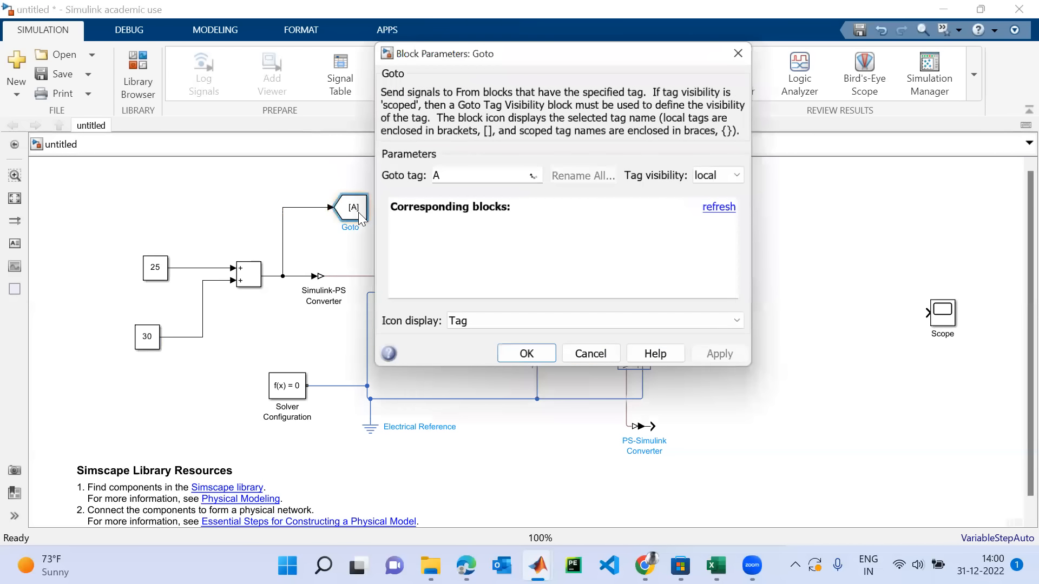
pyautogui.press('BackSpace')
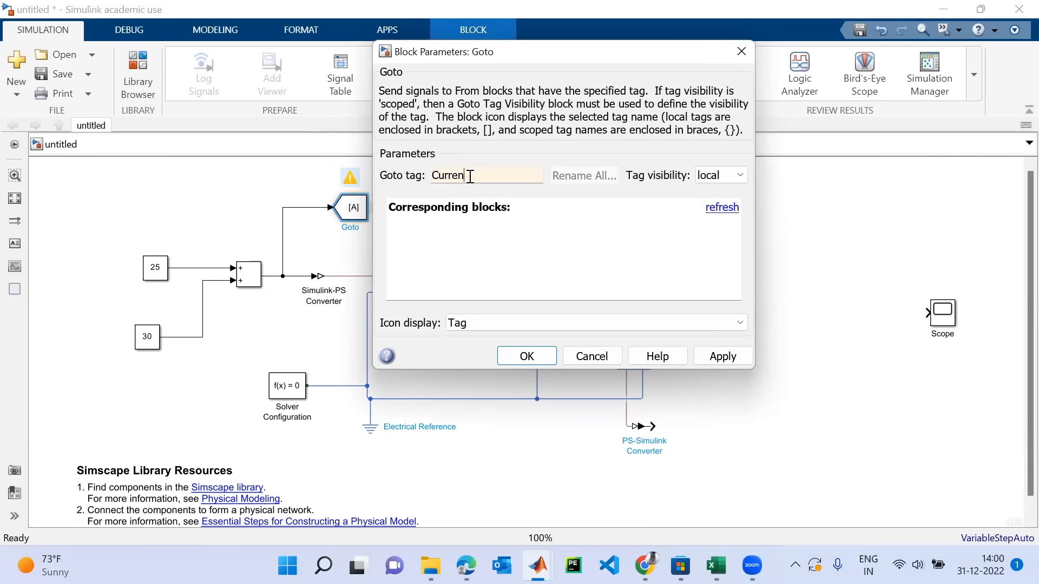
pyautogui.press('Return')
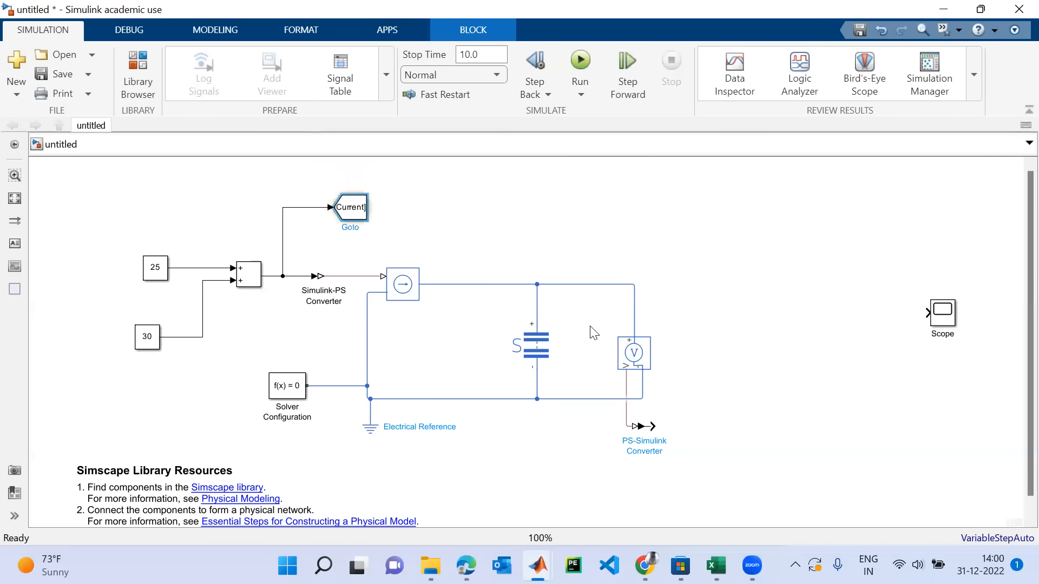
# Create a matching From block for the Current tag, connect it to the enlarged Scope, and widen it to show its tag
pyautogui.click(368, 207)
pyautogui.moveTo(374, 206); pyautogui.dragTo(819, 301)
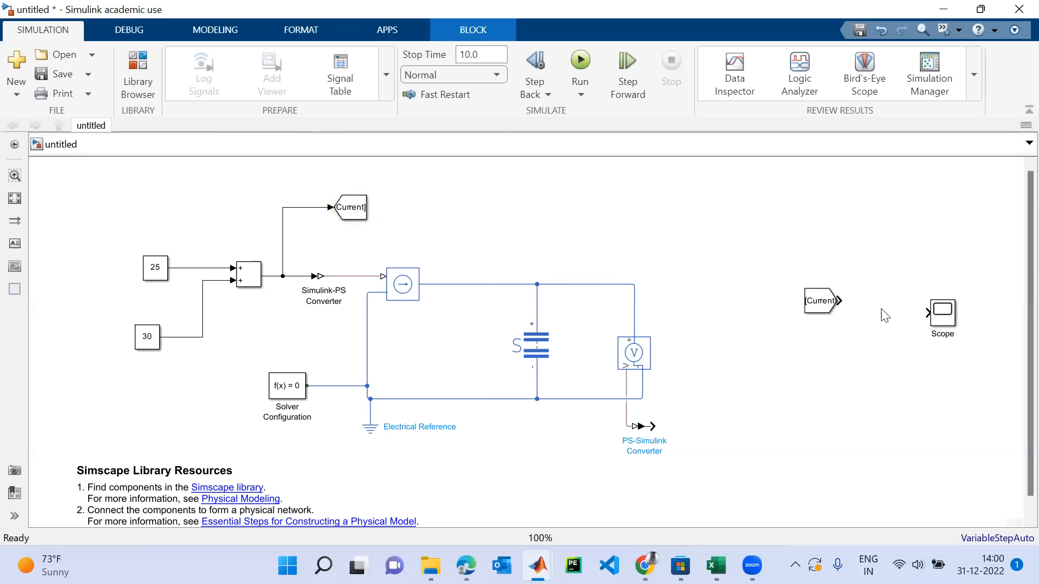
pyautogui.click(951, 323)
pyautogui.moveTo(953, 325)
pyautogui.mouseDown()
pyautogui.moveTo(982, 392)
pyautogui.moveTo(940, 341)
pyautogui.mouseUp()
pyautogui.moveTo(838, 301)
pyautogui.mouseDown()
pyautogui.moveTo(913, 296)
pyautogui.moveTo(912, 317)
pyautogui.mouseUp()
pyautogui.click(809, 308)
pyautogui.moveTo(803, 312); pyautogui.dragTo(783, 314)
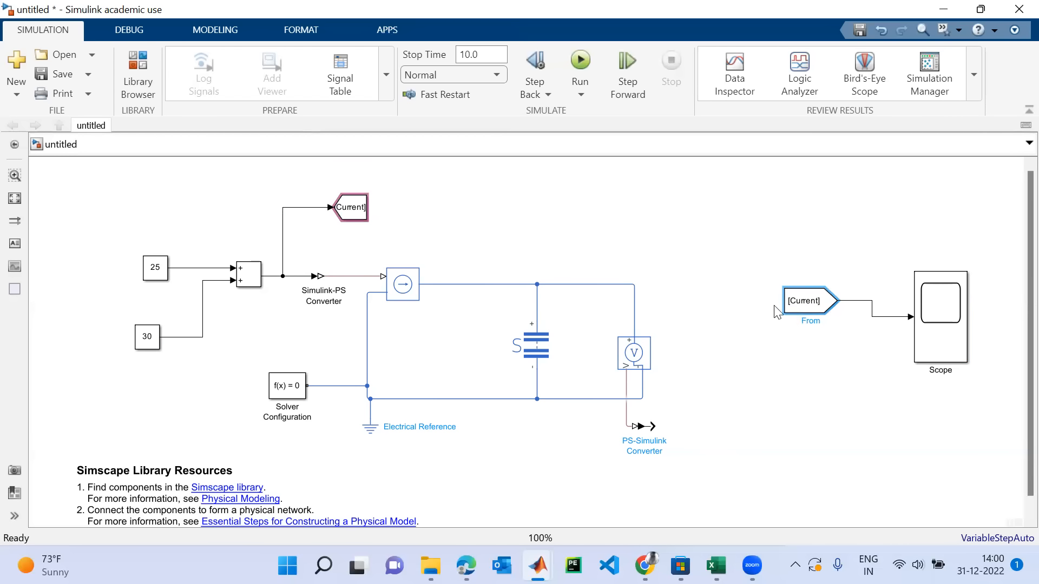
# Copy the Current Goto block next to the PS-Simulink Converter and connect it to the converter's output
pyautogui.click(350, 210)
pyautogui.moveTo(706, 382); pyautogui.dragTo(757, 428)
pyautogui.click(687, 430)
# Set the copied Goto block's tag to Voltage and widen the block so the full tag fits
pyautogui.doubleClick(759, 427)
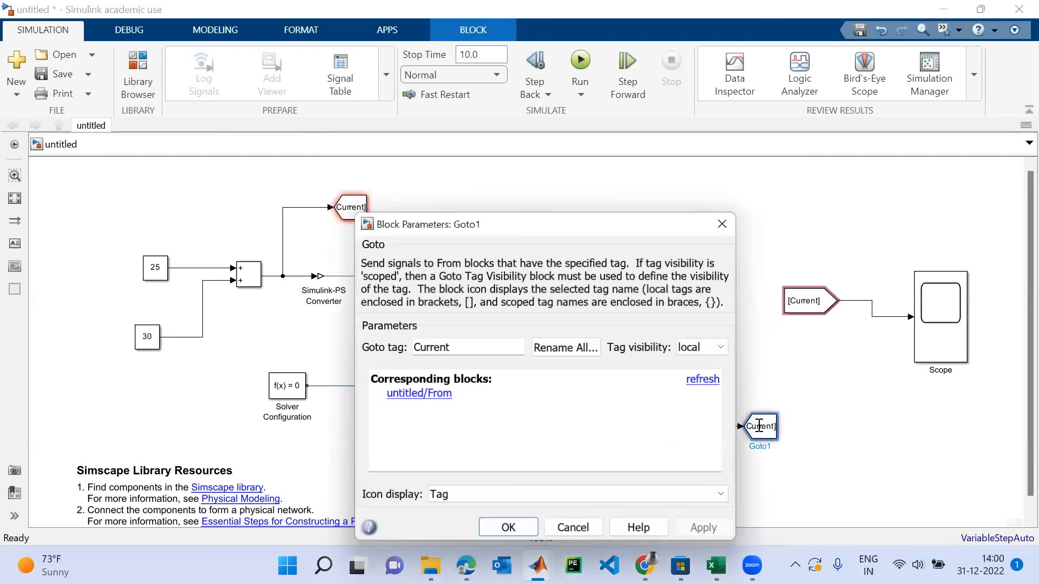
pyautogui.doubleClick(470, 346)
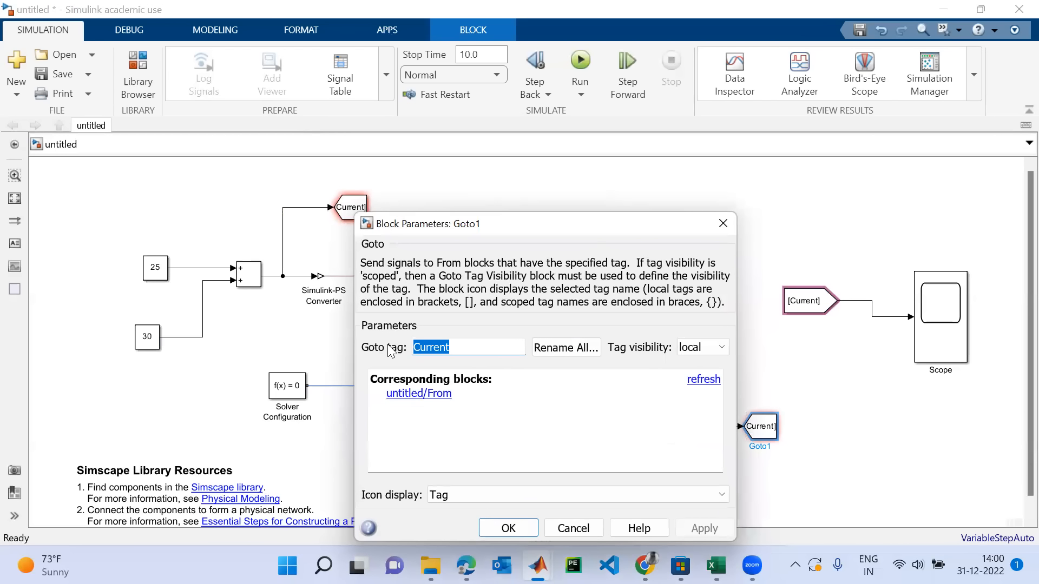
pyautogui.press('BackSpace')
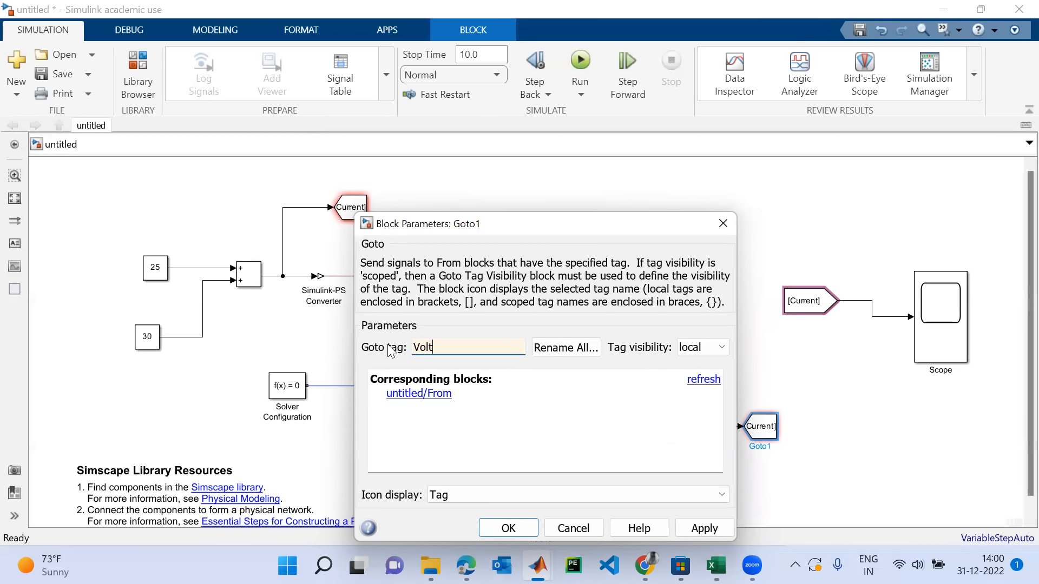
pyautogui.write('Voltage')
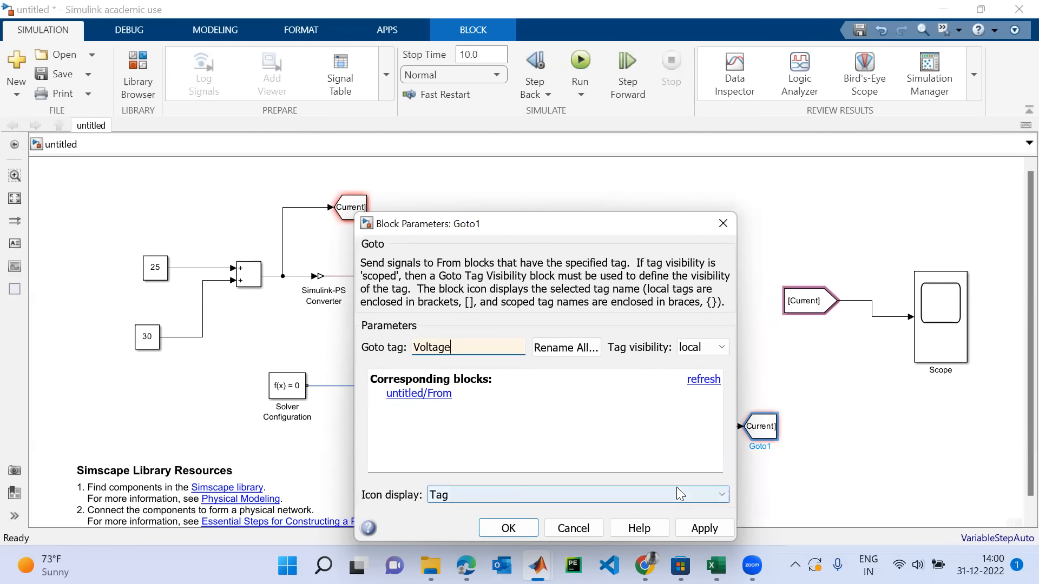
pyautogui.click(705, 529)
pyautogui.click(524, 528)
pyautogui.moveTo(777, 439); pyautogui.dragTo(715, 424)
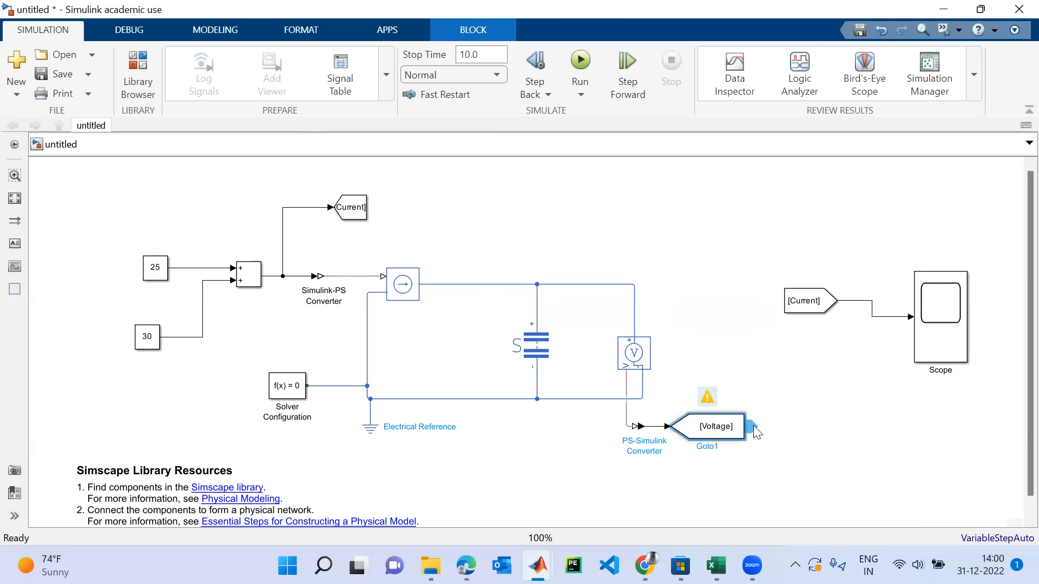
# Create a From block for the Voltage tag, connect it to the Scope's second input, and align both From blocks with their ports
pyautogui.moveTo(845, 430)
pyautogui.mouseDown()
pyautogui.moveTo(826, 349)
pyautogui.moveTo(918, 336)
pyautogui.mouseUp()
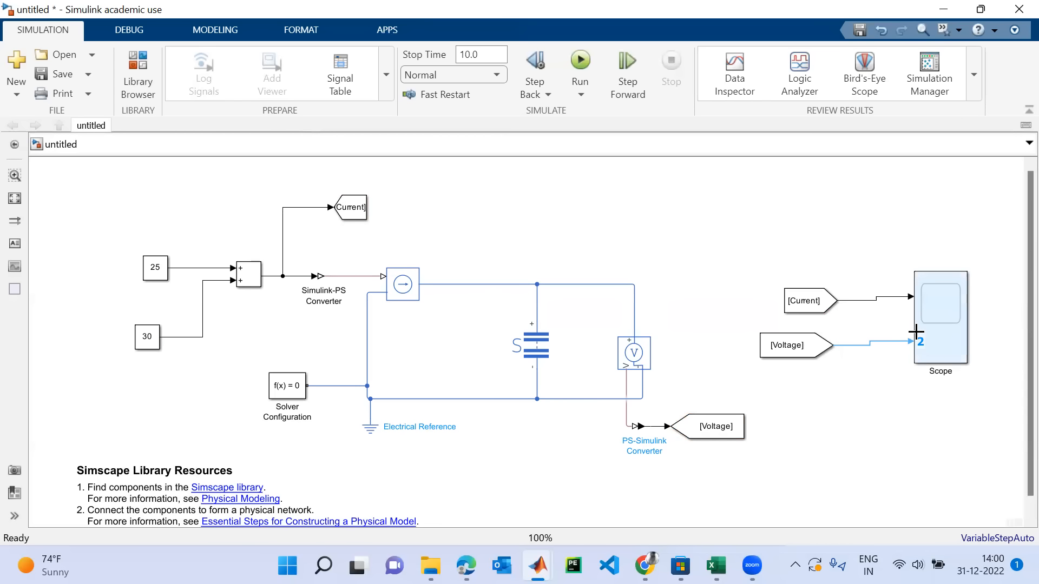
pyautogui.click(804, 303)
pyautogui.moveTo(805, 303); pyautogui.dragTo(780, 299)
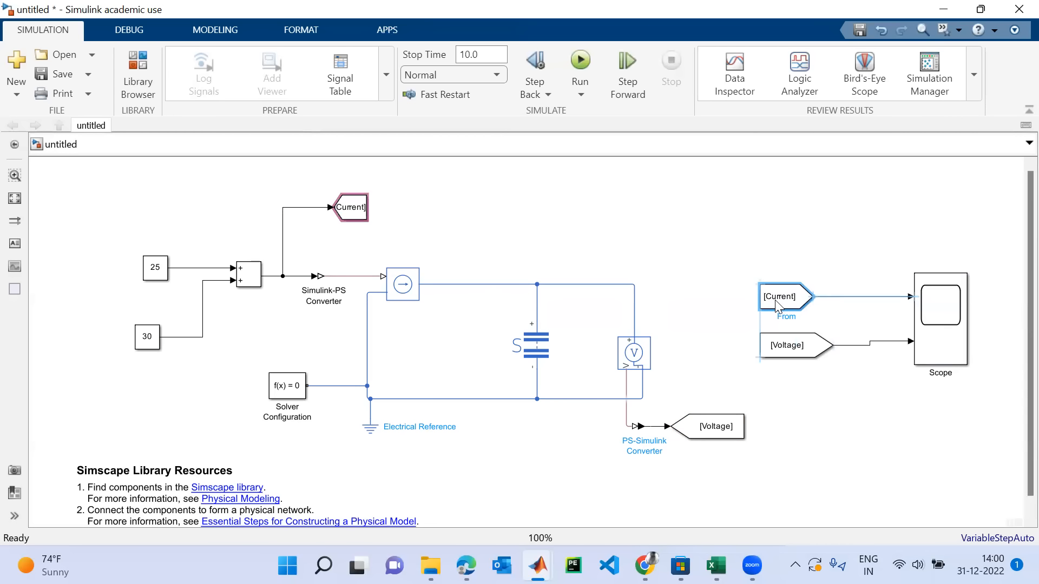
pyautogui.moveTo(794, 358); pyautogui.dragTo(791, 354)
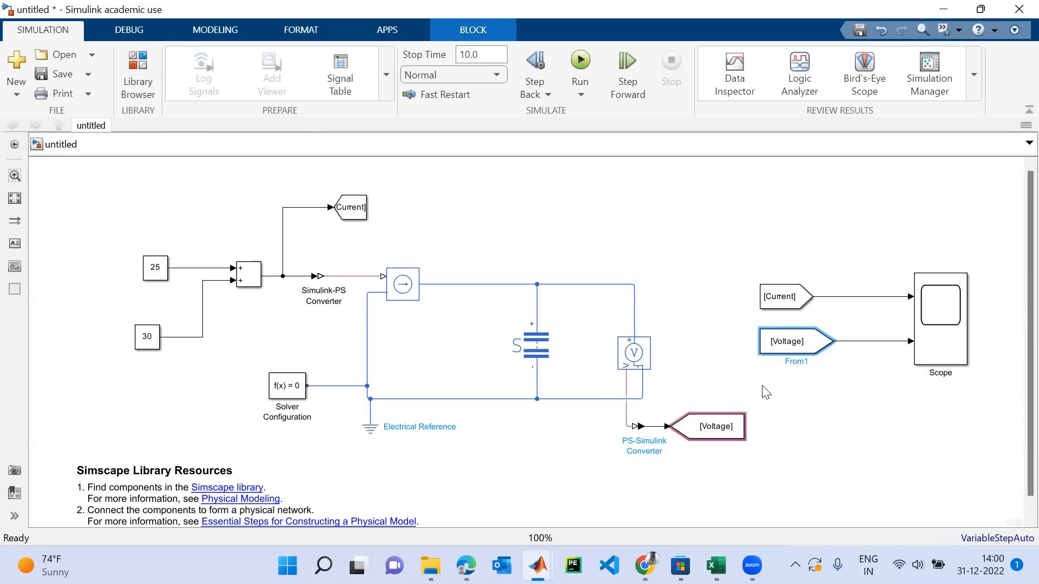
# Show the names of the Supercapacitor, Controlled Current Source, Voltage Sensor and Add blocks, moving the Voltage Sensor clear of the Supercapacitor label
pyautogui.click(535, 346)
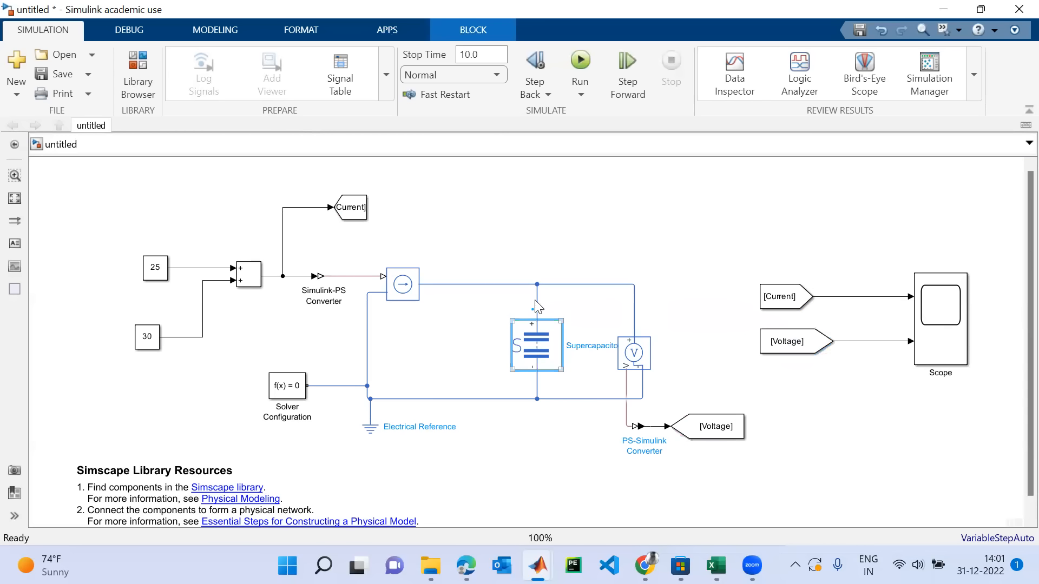
pyautogui.click(401, 286)
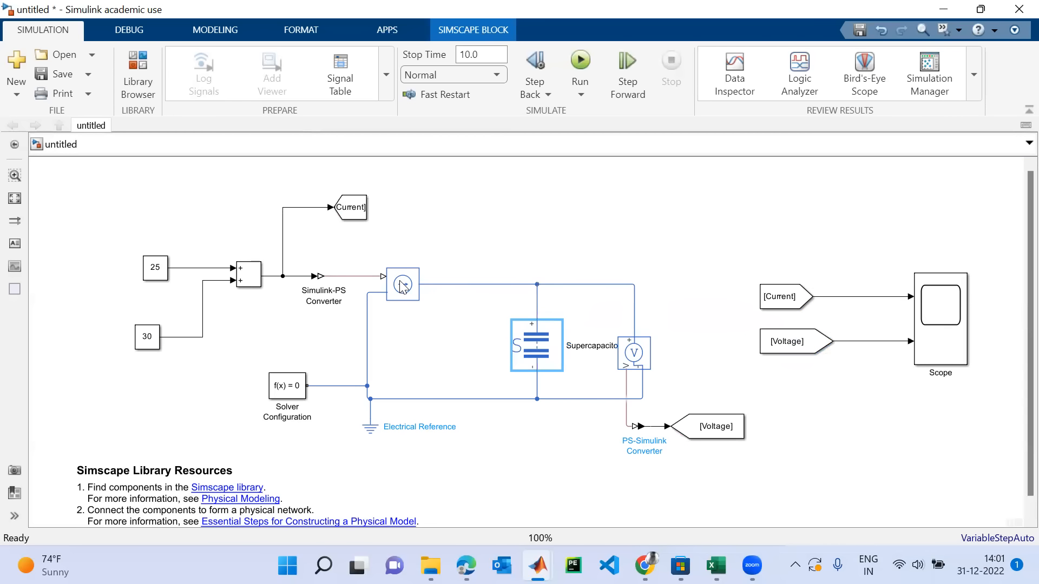
pyautogui.click(422, 253)
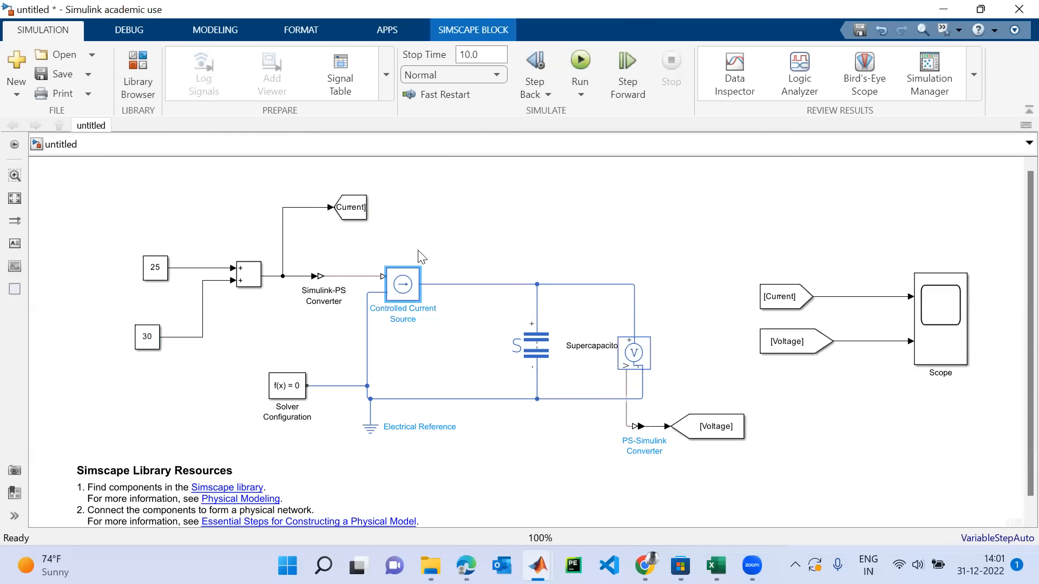
pyautogui.click(651, 366)
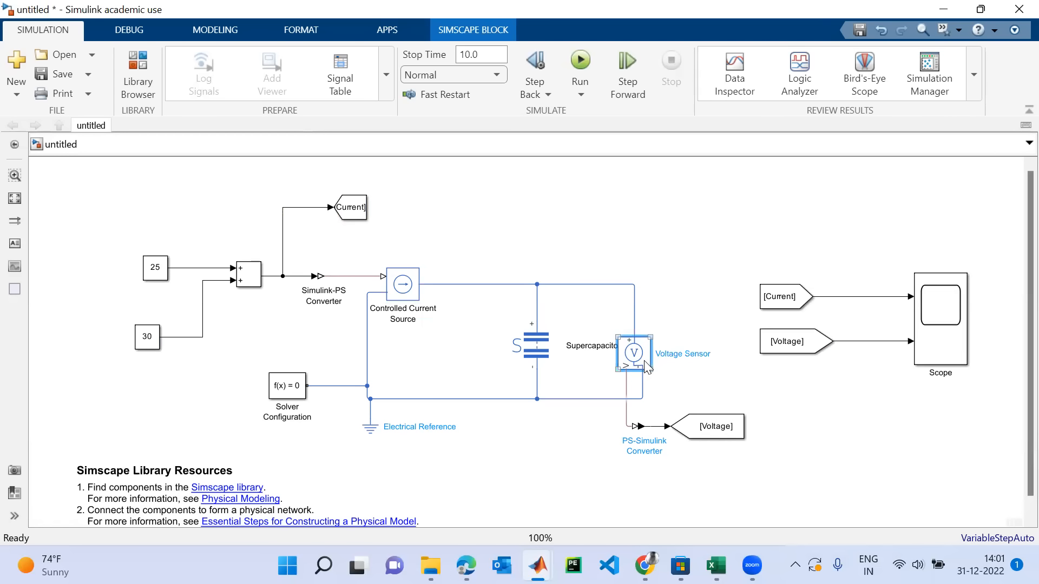
pyautogui.click(651, 319)
pyautogui.moveTo(659, 358); pyautogui.dragTo(668, 357)
pyautogui.click(254, 278)
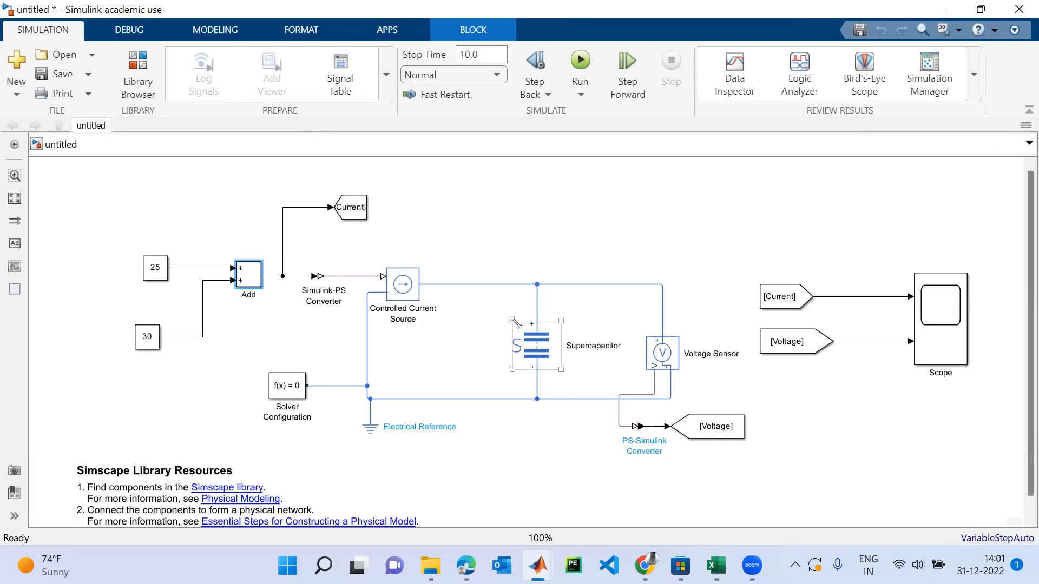
# Enable the Supercapacitor's nominal voltage and enter 600 V as its value
pyautogui.doubleClick(550, 356)
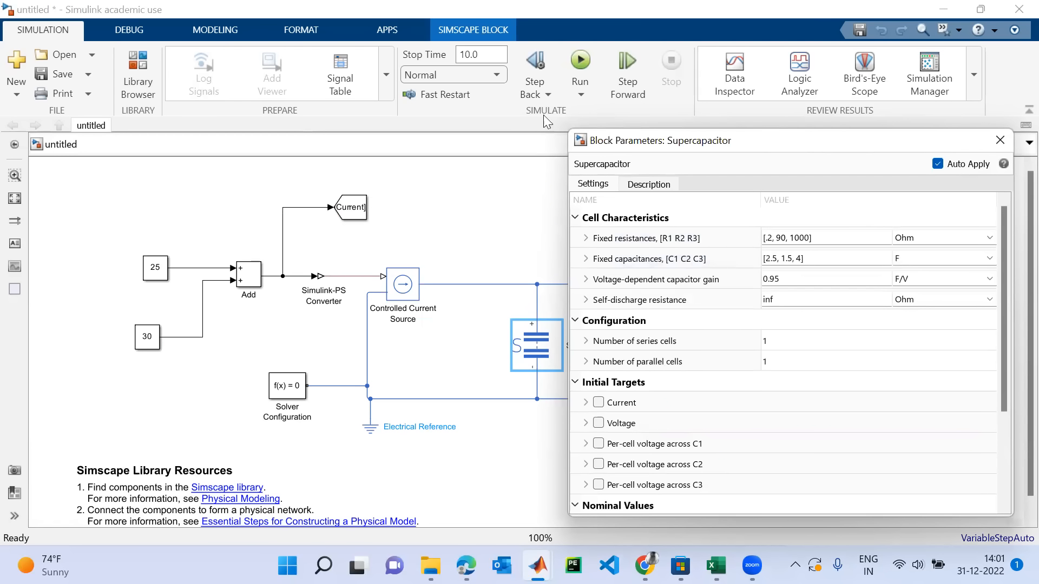
pyautogui.moveTo(775, 139); pyautogui.dragTo(544, 116)
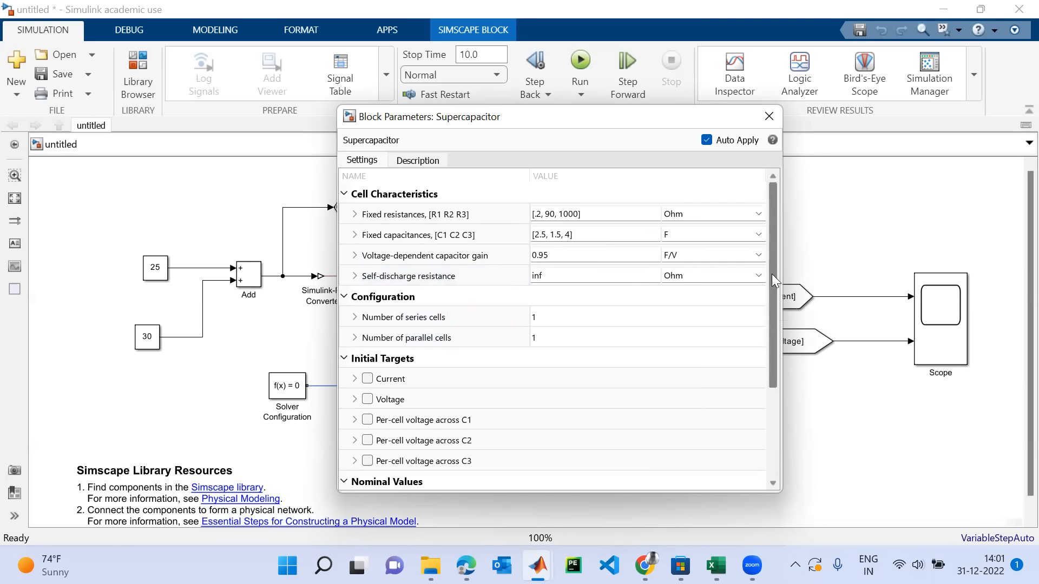
pyautogui.moveTo(773, 273); pyautogui.dragTo(776, 351)
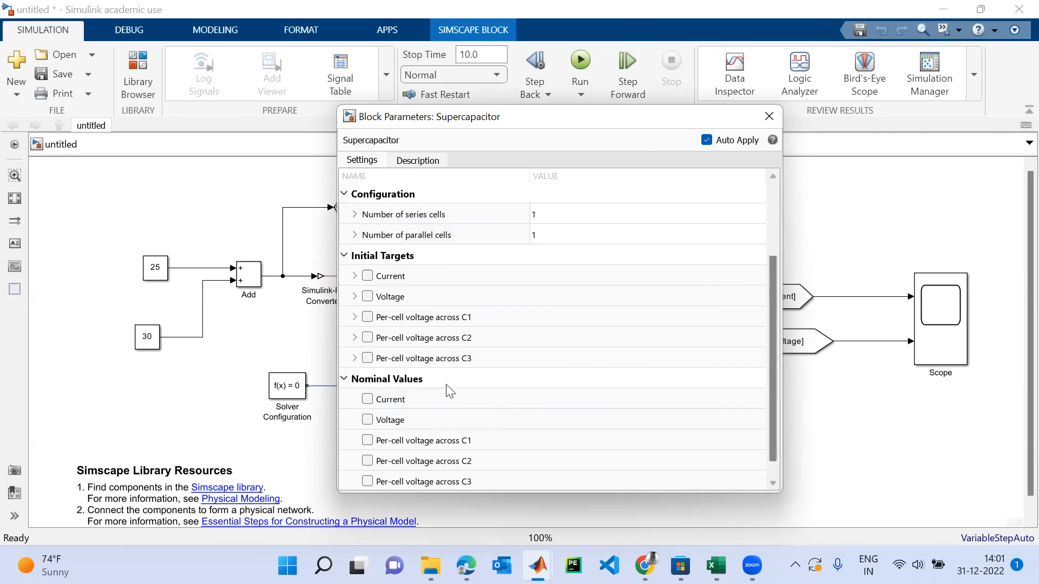
pyautogui.click(368, 420)
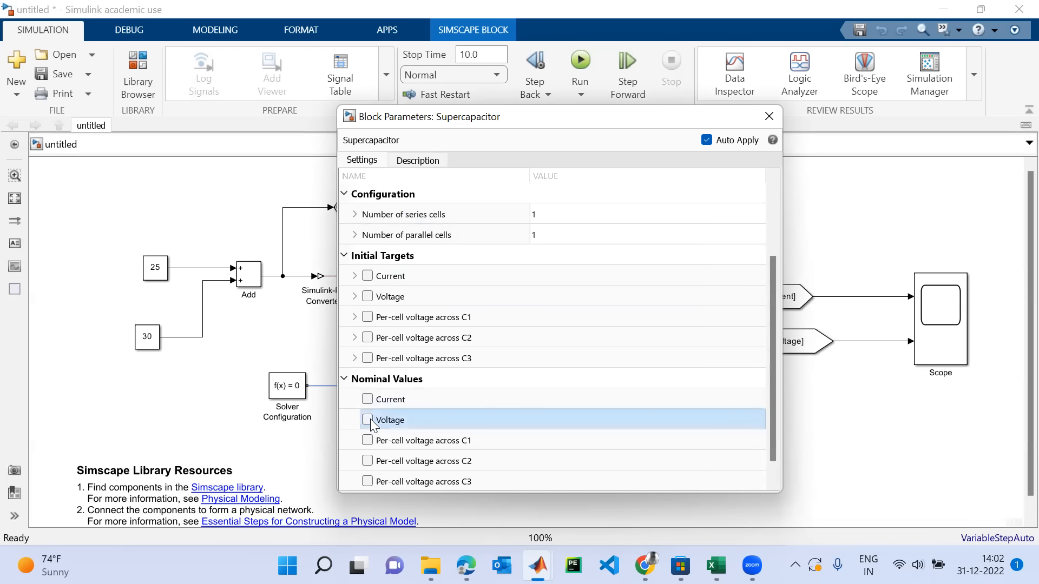
pyautogui.click(577, 439)
pyautogui.press('BackSpace')
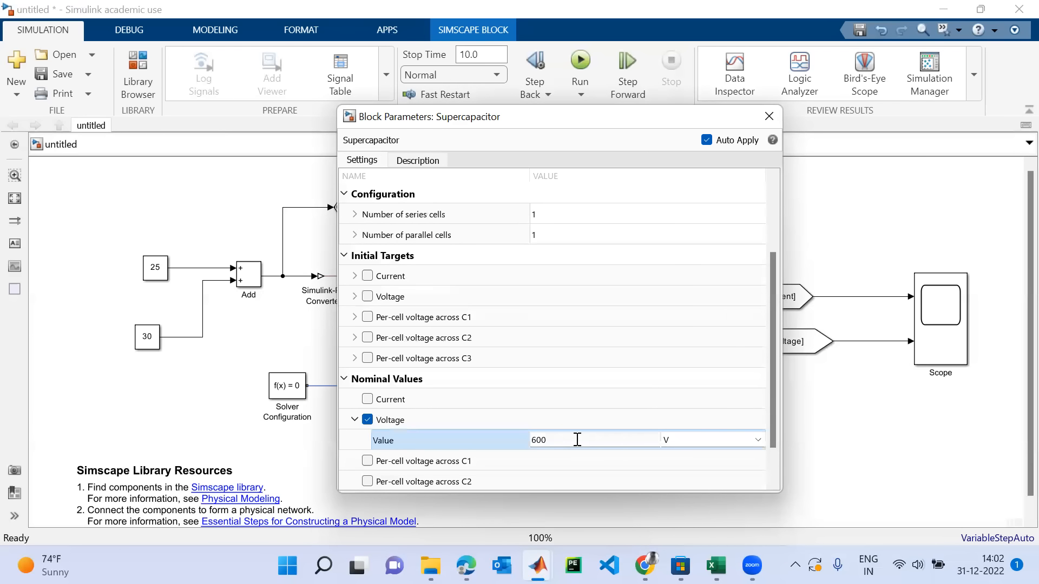
pyautogui.click(765, 114)
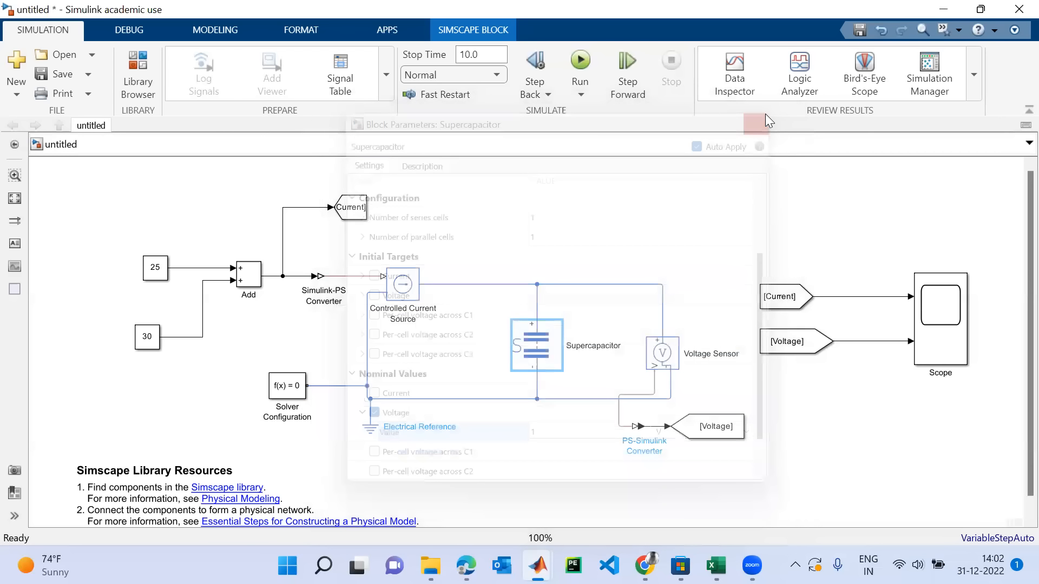
# Reopen the Supercapacitor's parameters, re-enter 600 V as the nominal voltage and close them
pyautogui.doubleClick(543, 340)
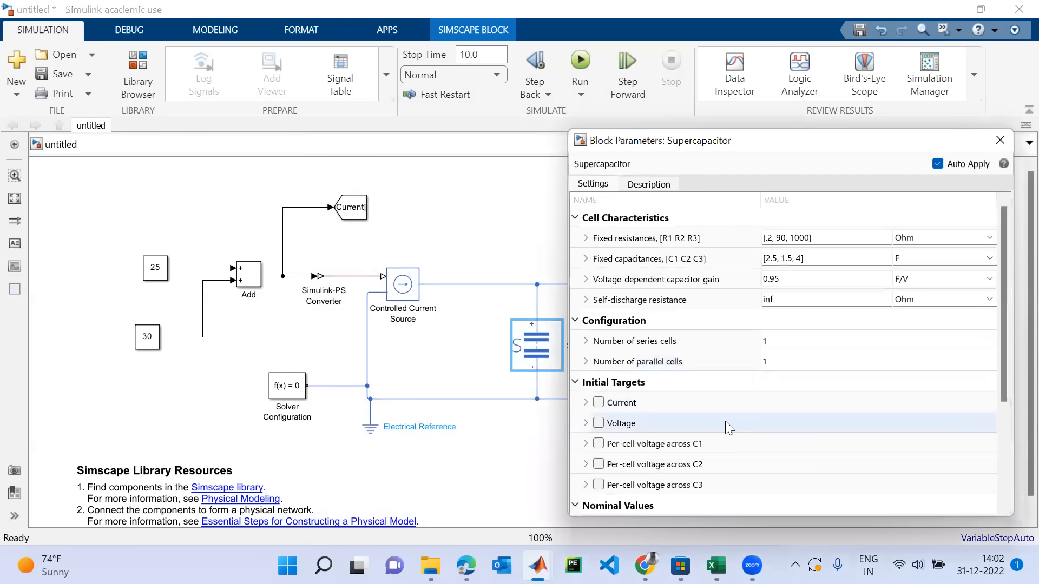
pyautogui.scroll(-3, 725, 421)
pyautogui.click(800, 423)
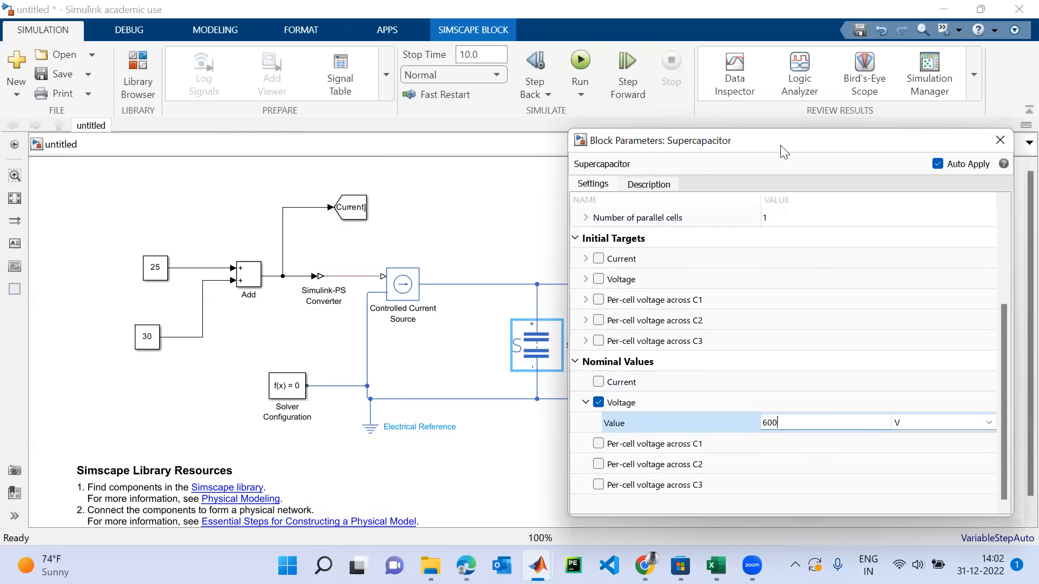
pyautogui.moveTo(784, 145); pyautogui.dragTo(516, 158)
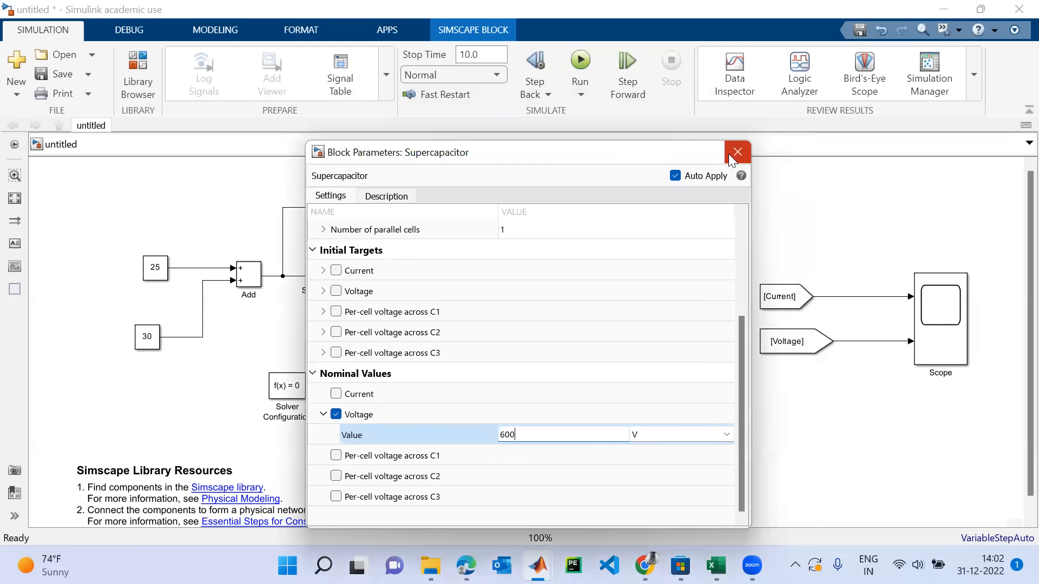
pyautogui.click(730, 154)
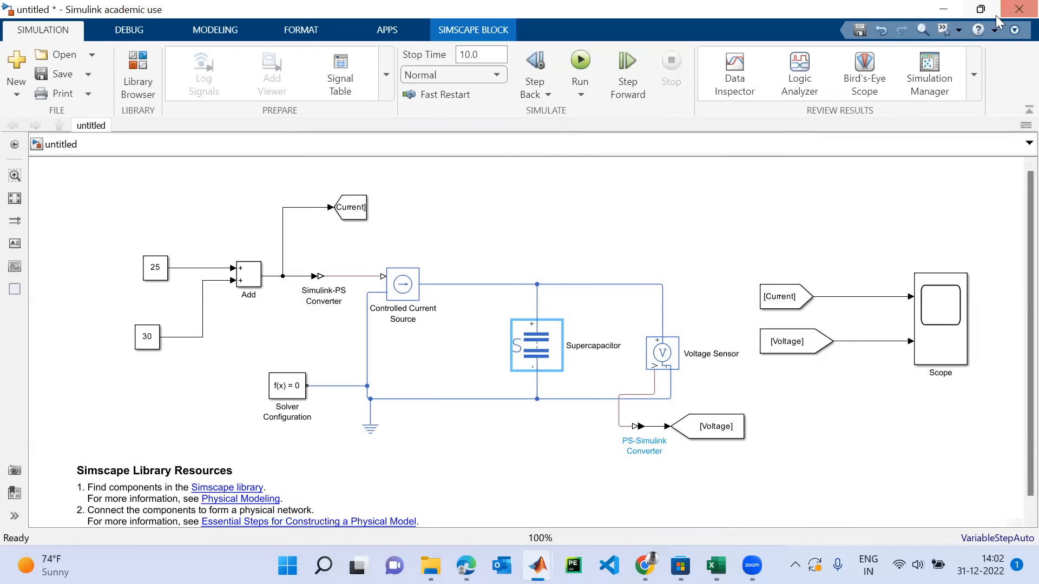
# Set the simulation stop time to 3500
pyautogui.click(980, 8)
pyautogui.doubleClick(509, 226)
pyautogui.write('30')
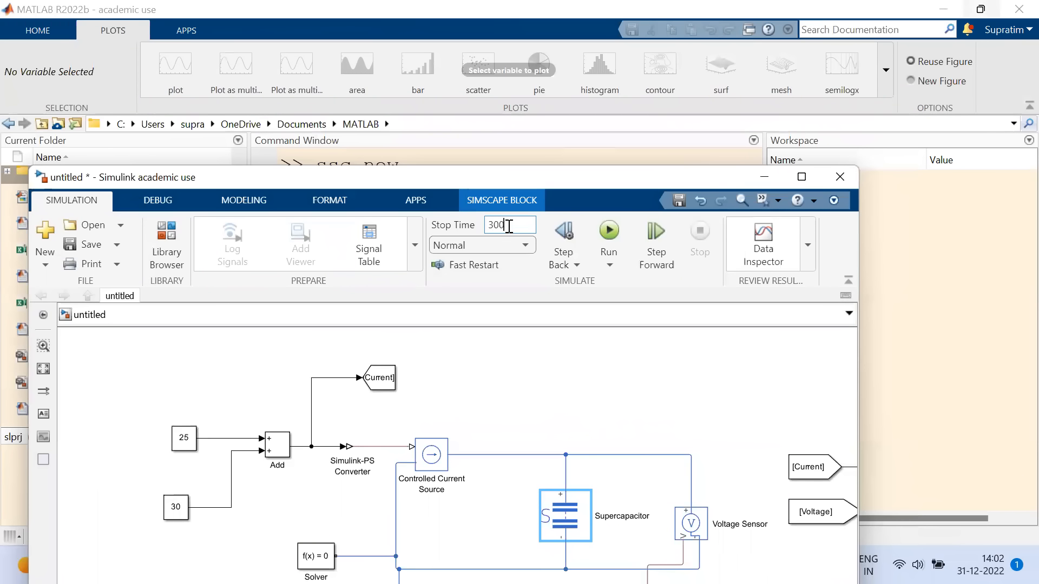
pyautogui.press('BackSpace')
pyautogui.press('BackSpace')
pyautogui.press('BackSpace')
pyautogui.write('3500')
pyautogui.click(812, 174)
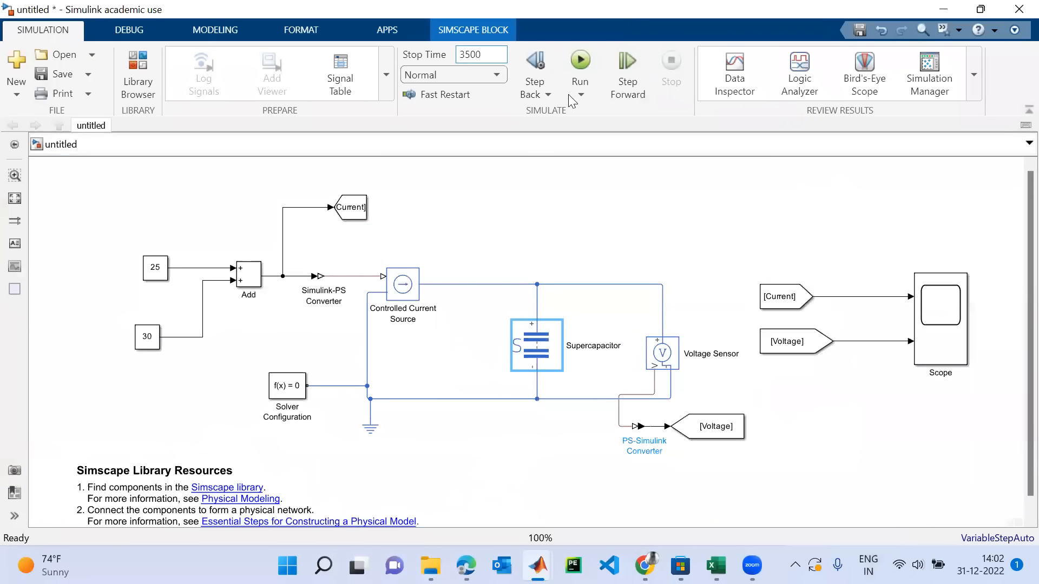
# Run the simulation and open the Scope to view the current and voltage curves
pyautogui.click(581, 61)
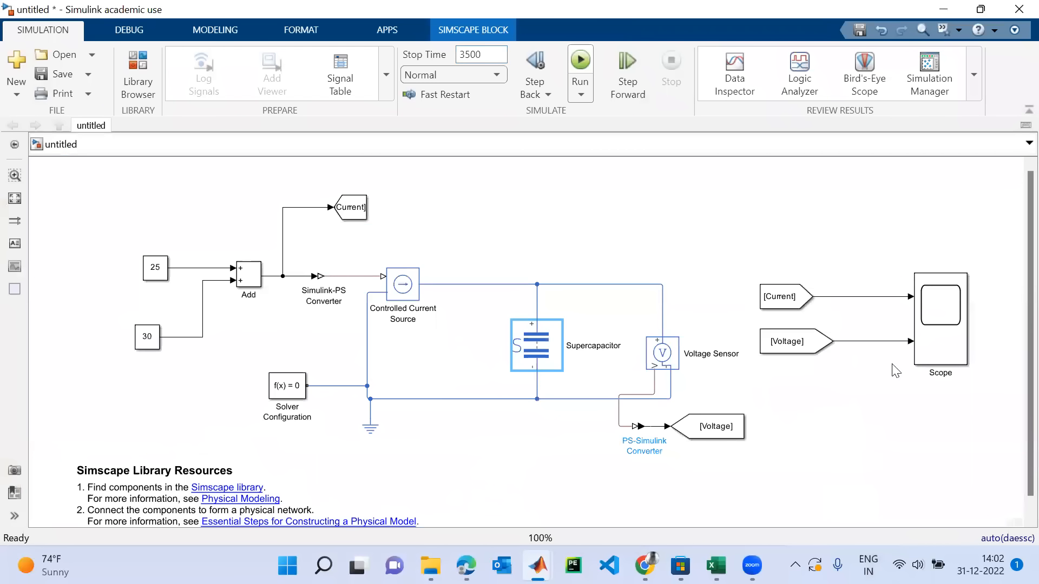
pyautogui.click(948, 363)
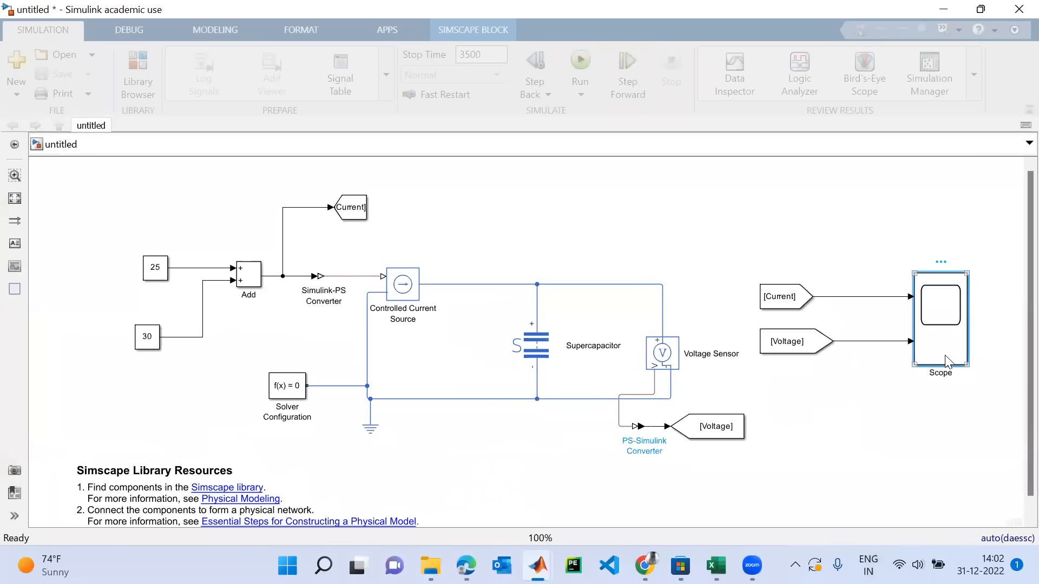
pyautogui.doubleClick(948, 363)
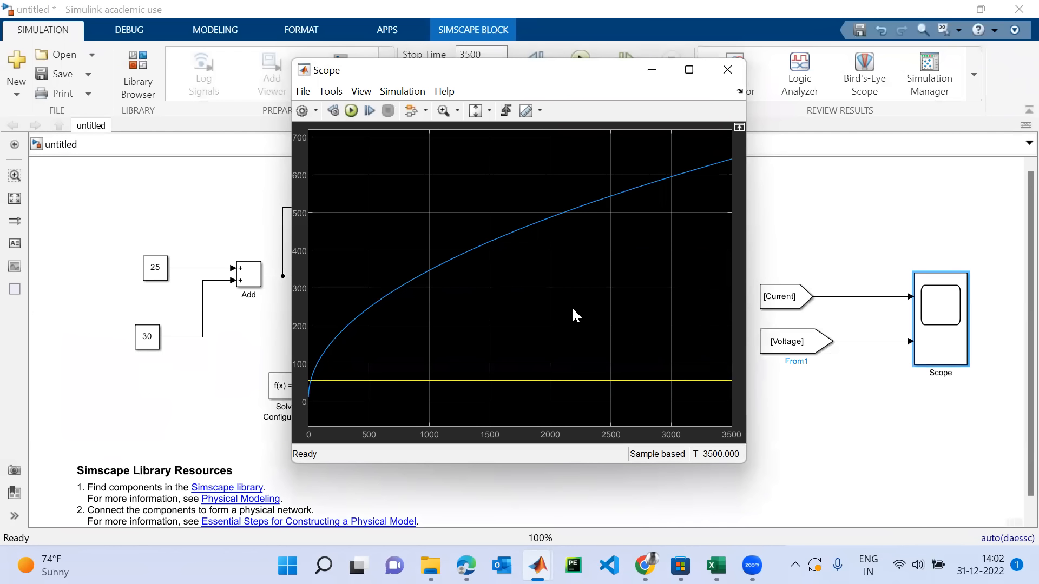
# Split the Scope display into two stacked plots, turn on the legend and close the Scope window
pyautogui.click(368, 93)
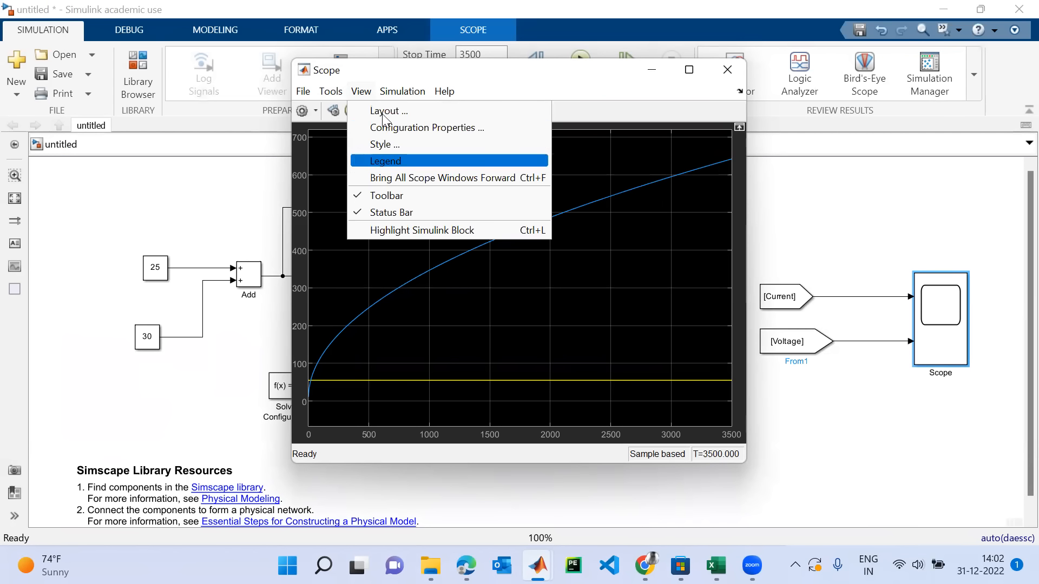
pyautogui.click(488, 108)
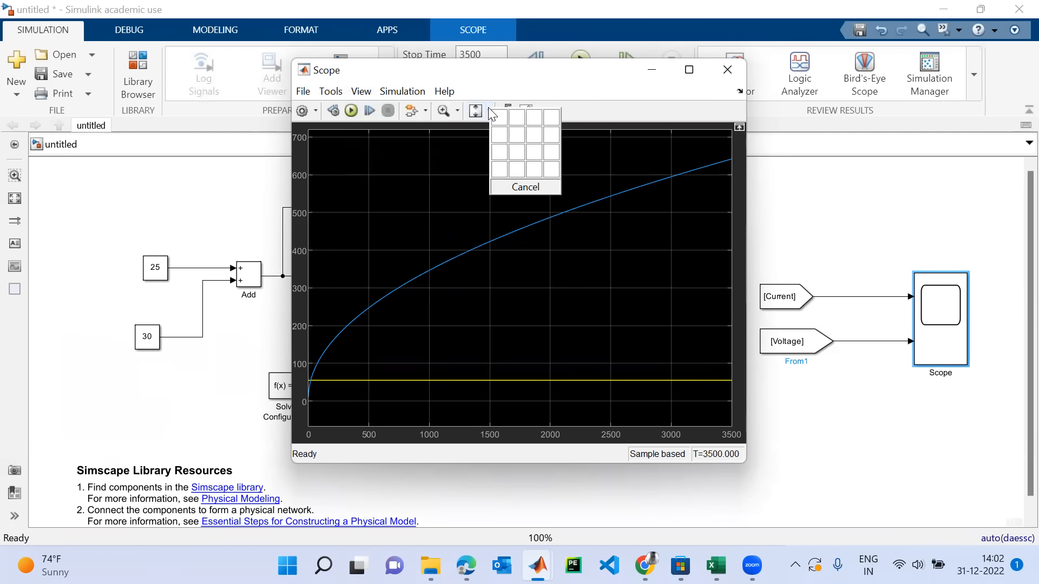
pyautogui.click(502, 137)
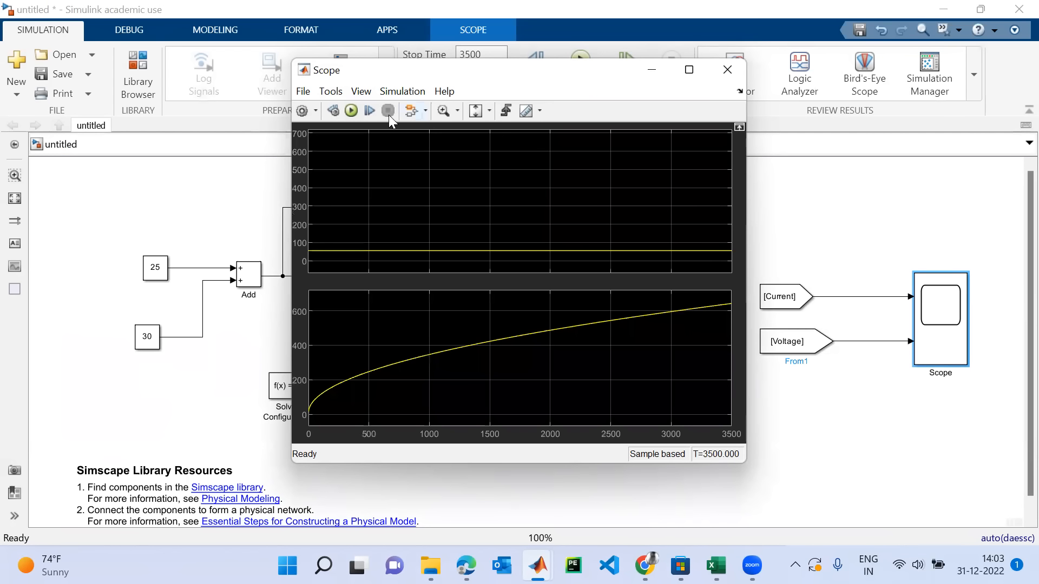
pyautogui.click(361, 92)
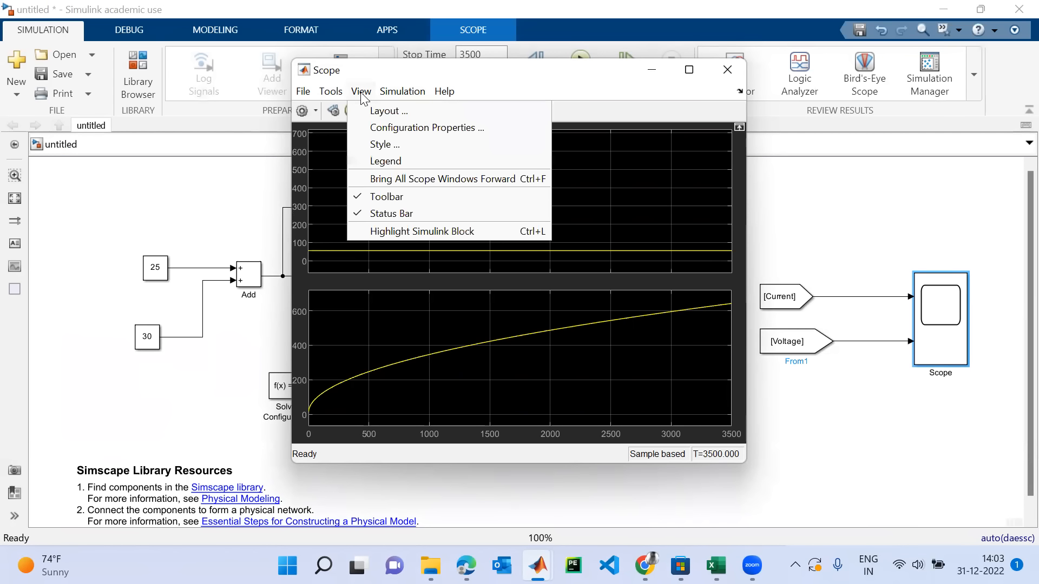
pyautogui.click(387, 161)
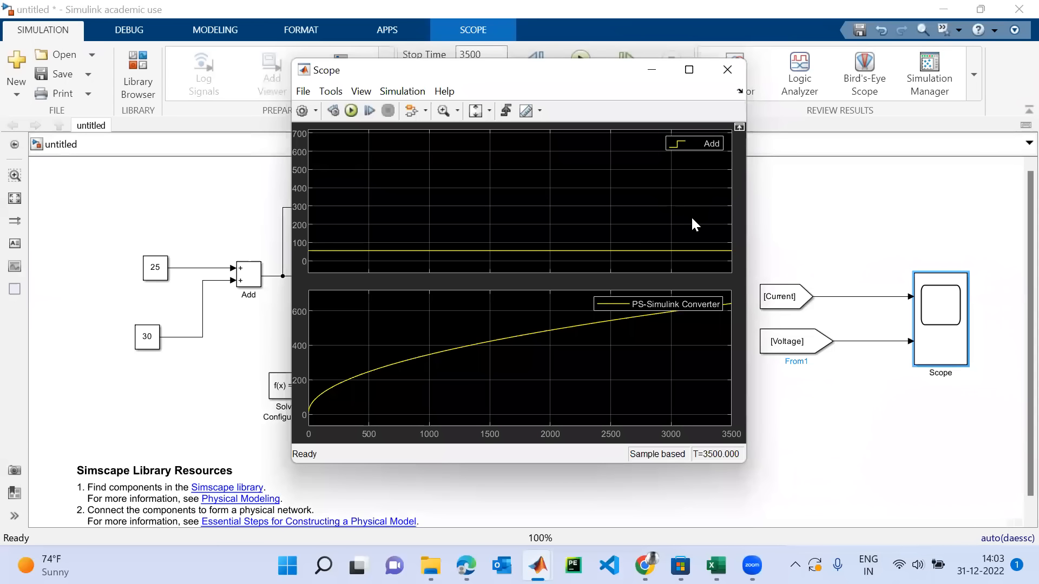
pyautogui.click(725, 76)
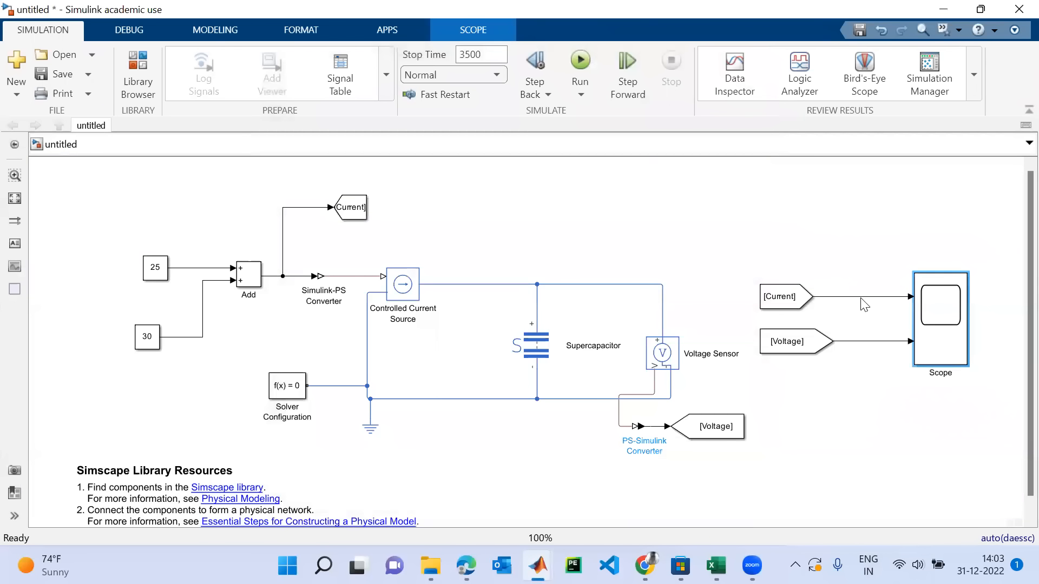
# Name the Scope's two input signals Current and Voltage, and rerun the simulation
pyautogui.click(864, 297)
pyautogui.doubleClick(862, 297)
pyautogui.write('Current')
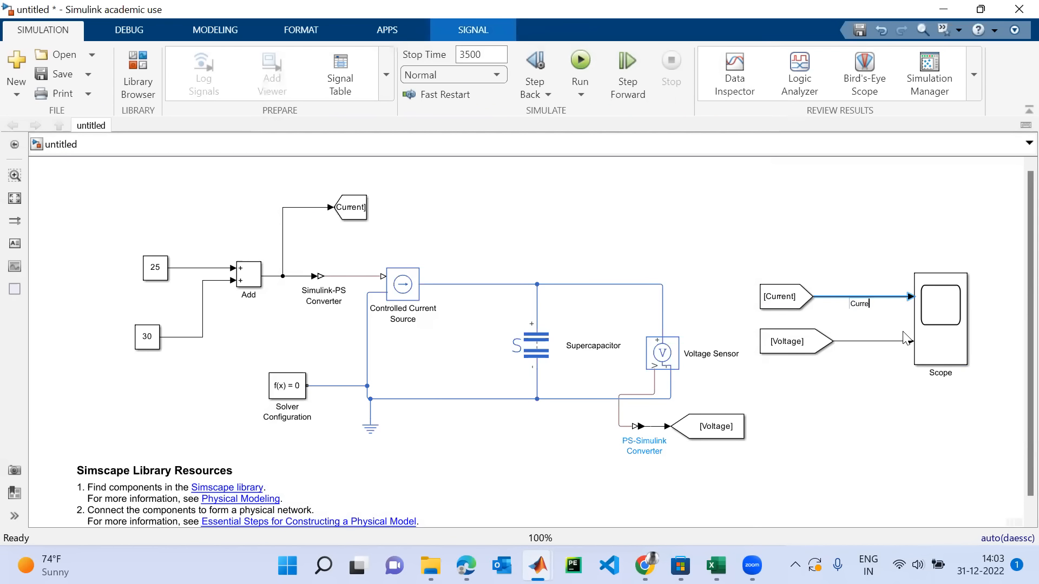
pyautogui.click(870, 341)
pyautogui.doubleClick(869, 340)
pyautogui.write('Voltage')
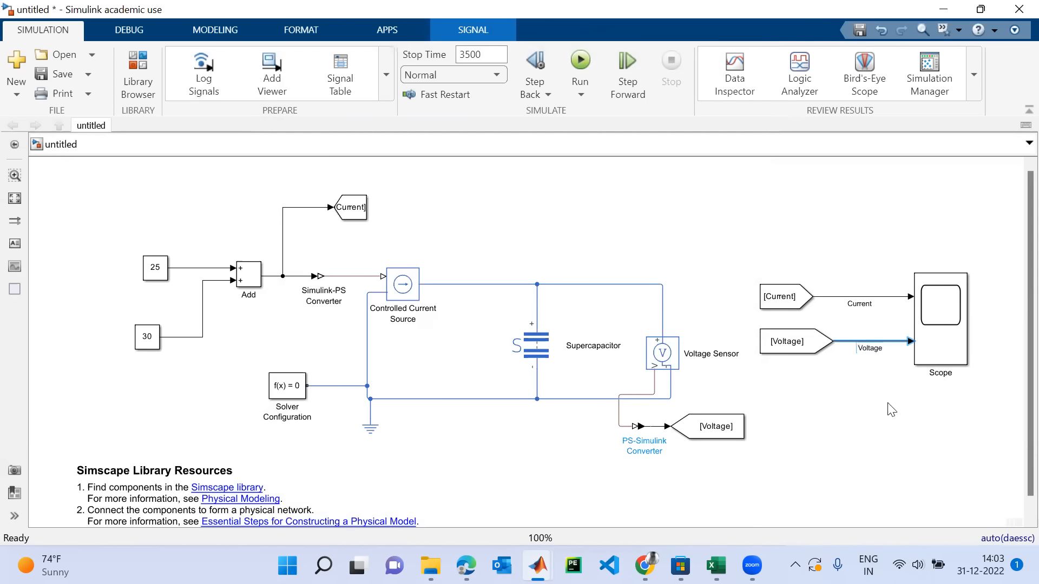
pyautogui.click(890, 448)
pyautogui.click(581, 63)
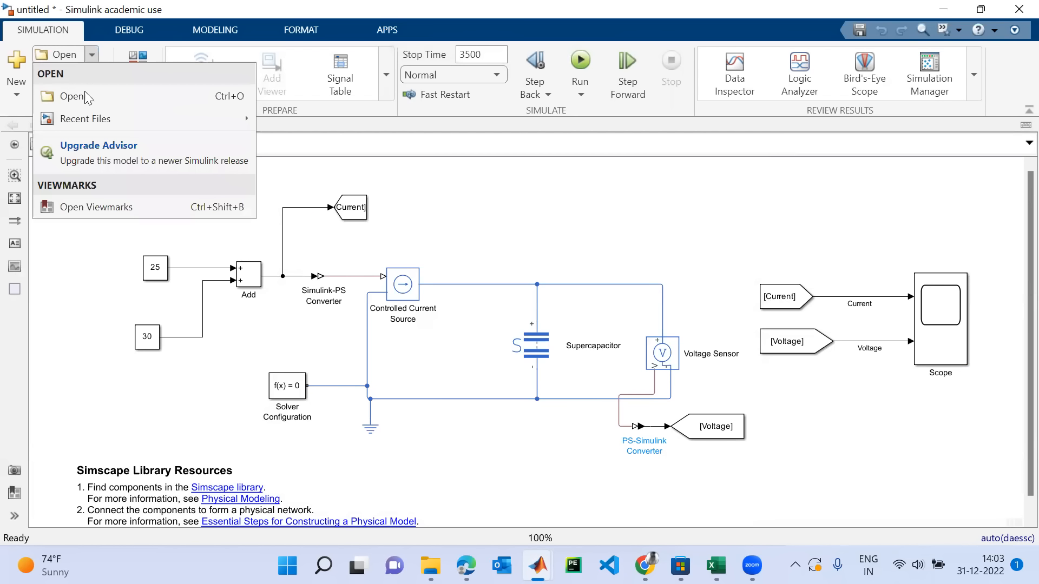
pyautogui.click(85, 280)
pyautogui.click(87, 79)
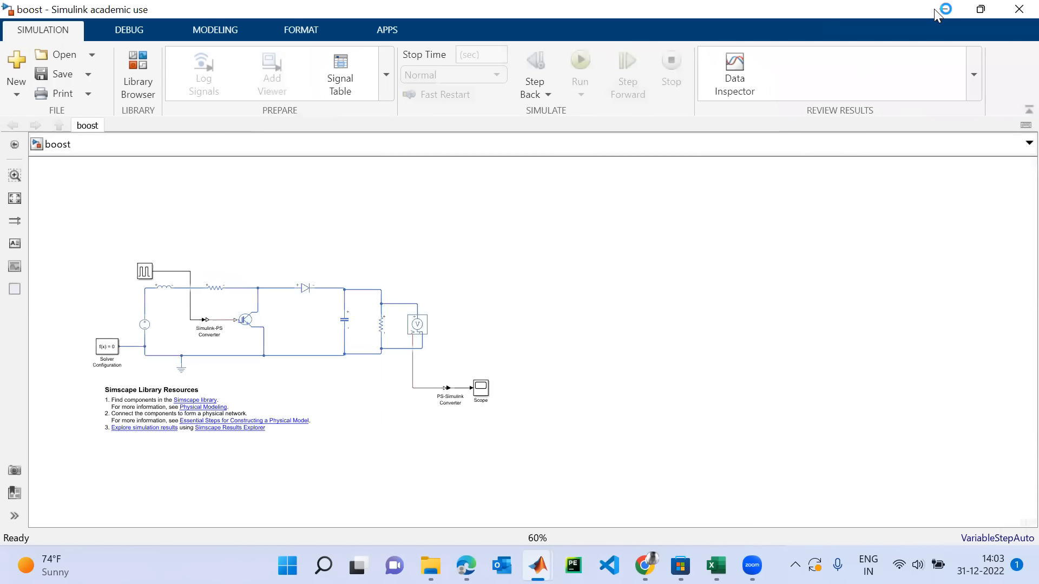
pyautogui.click(1016, 15)
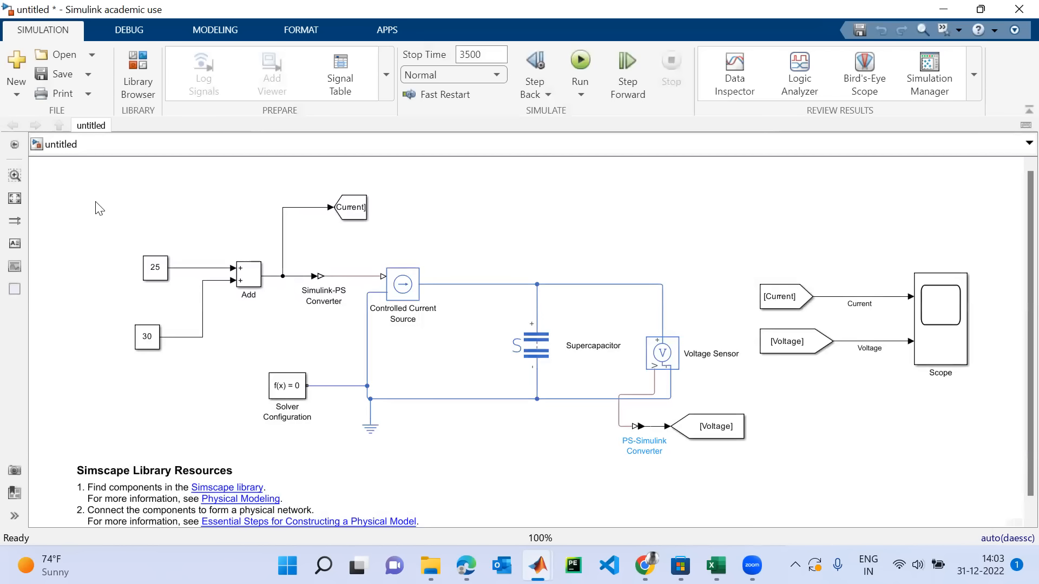
# Try to save the model under the file name ultracapacitor as a Simulink Models (*.slx) file
pyautogui.click(88, 76)
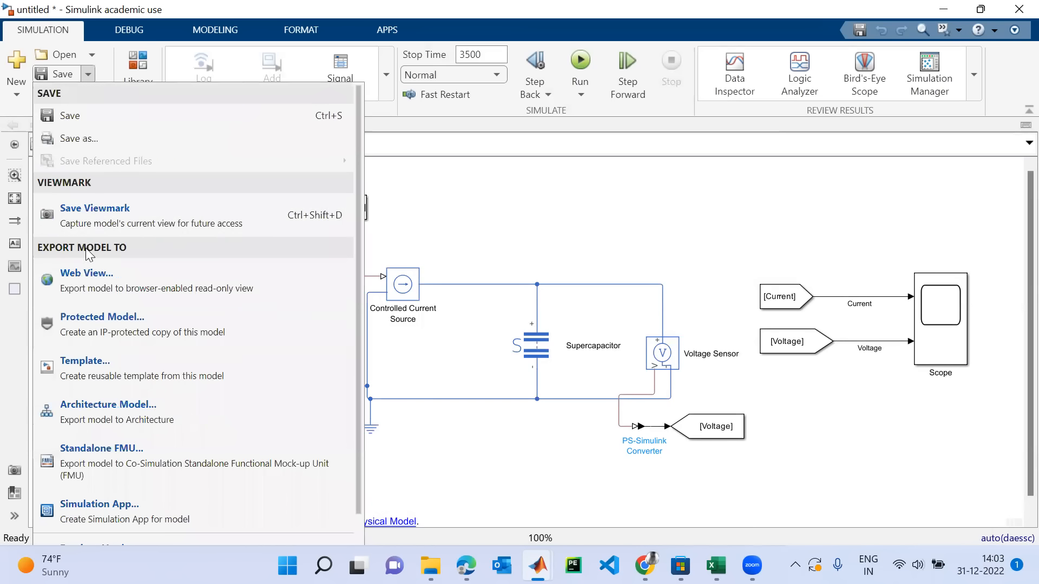
pyautogui.click(73, 138)
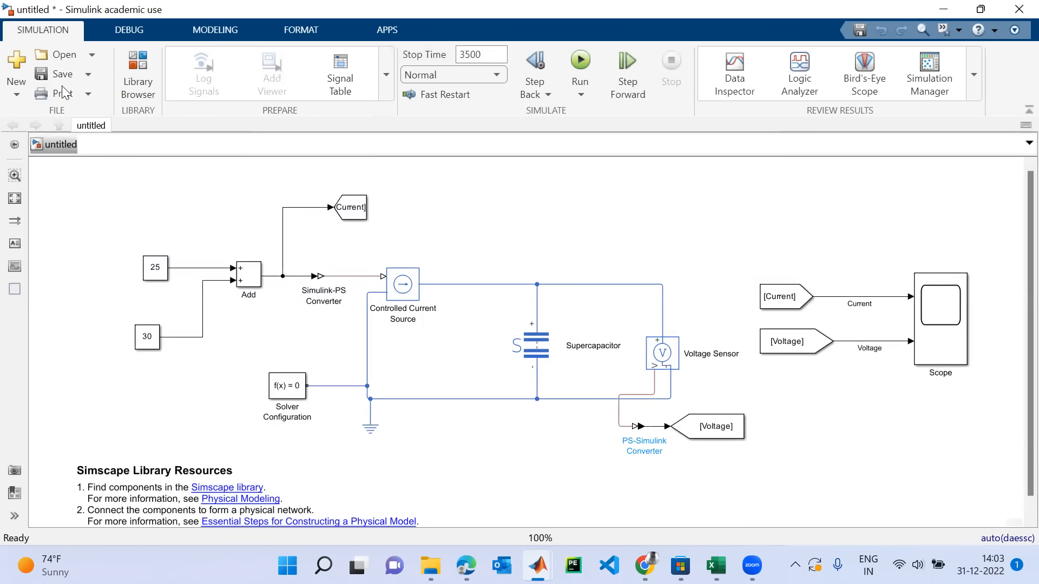
pyautogui.click(86, 77)
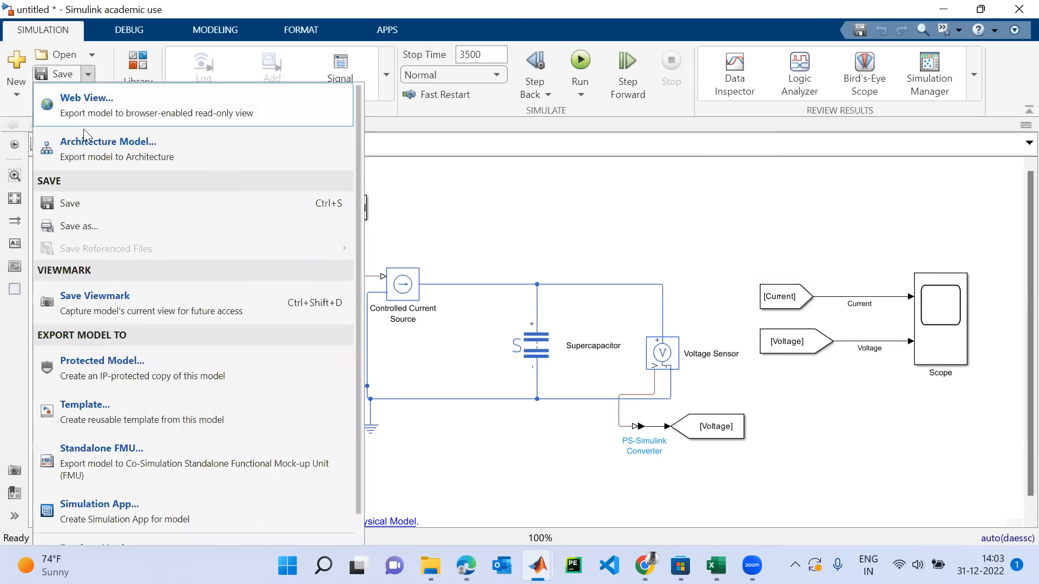
pyautogui.click(80, 140)
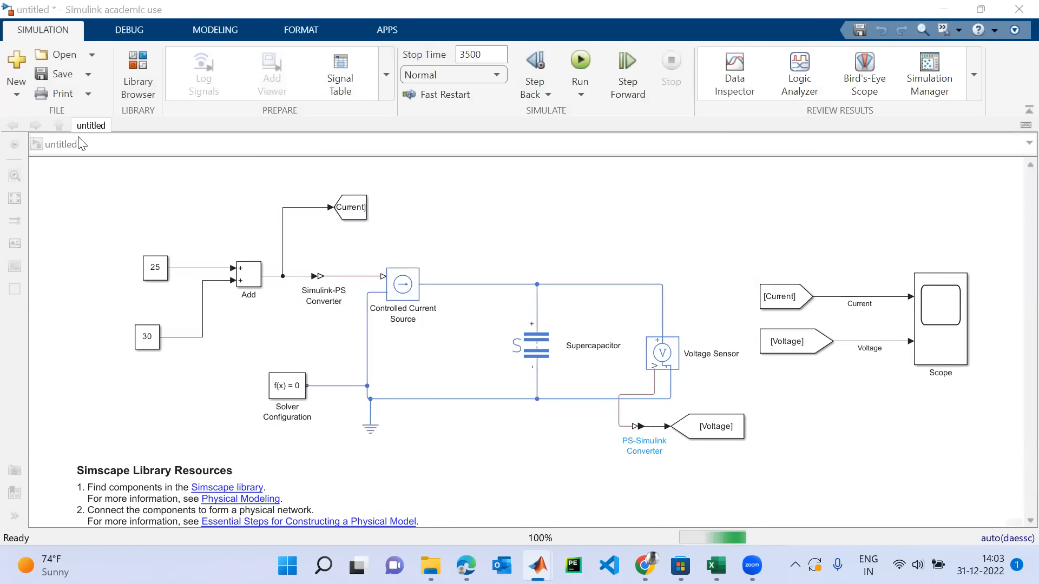
pyautogui.write('ultr')
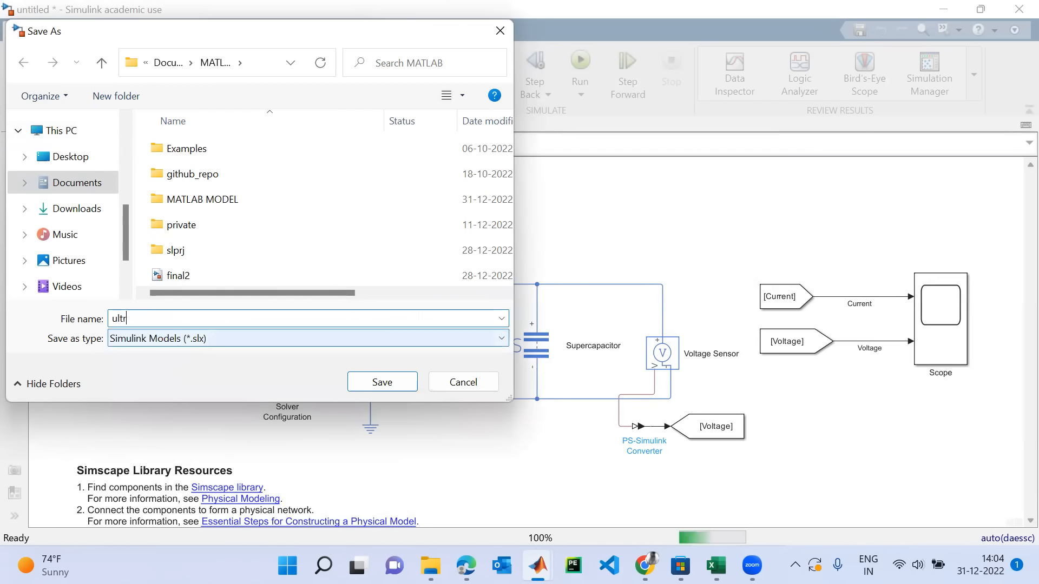
pyautogui.write('aca')
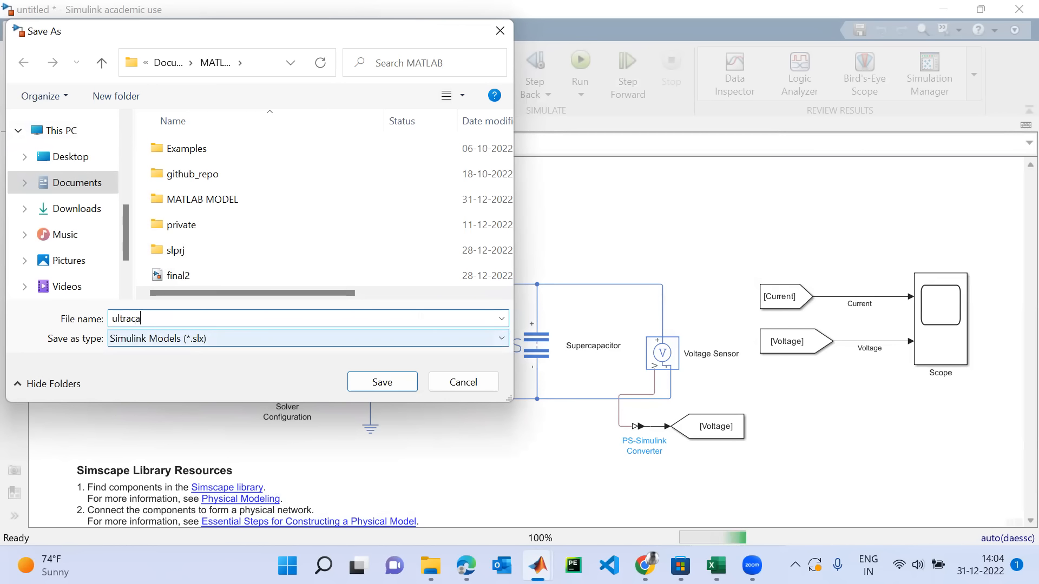
pyautogui.write('pacitor')
pyautogui.press('Return')
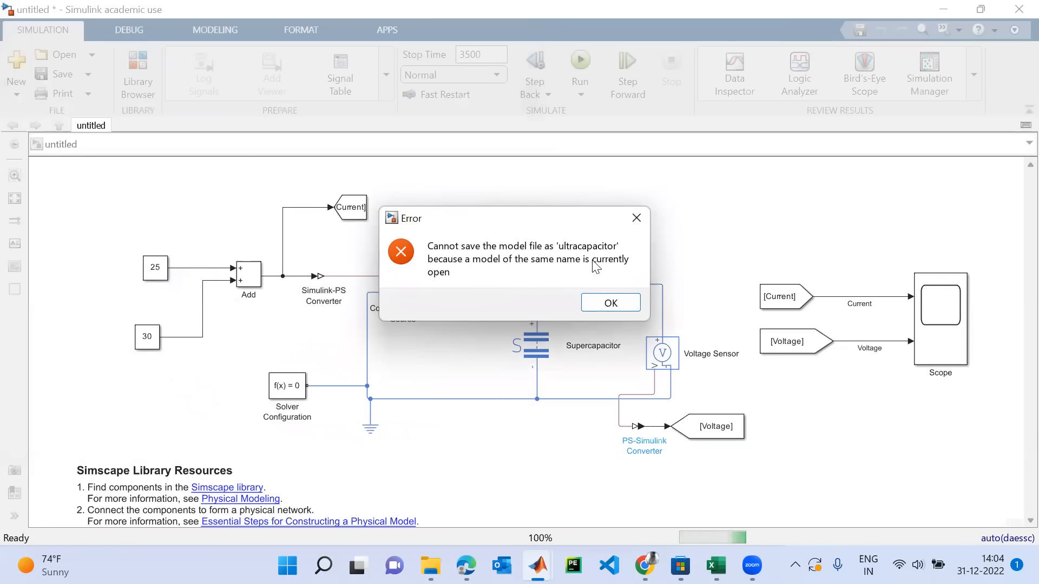
pyautogui.click(618, 298)
# Save the model under the file name ultracapacitor_1
pyautogui.hotkey('ctrl', 's')
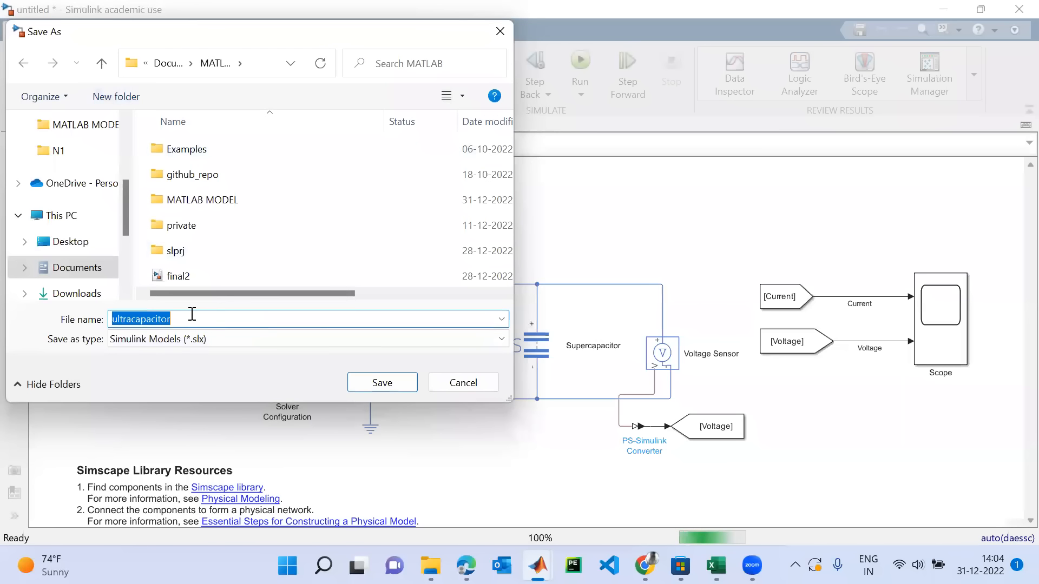
pyautogui.click(185, 325)
pyautogui.write('_1')
pyautogui.click(395, 384)
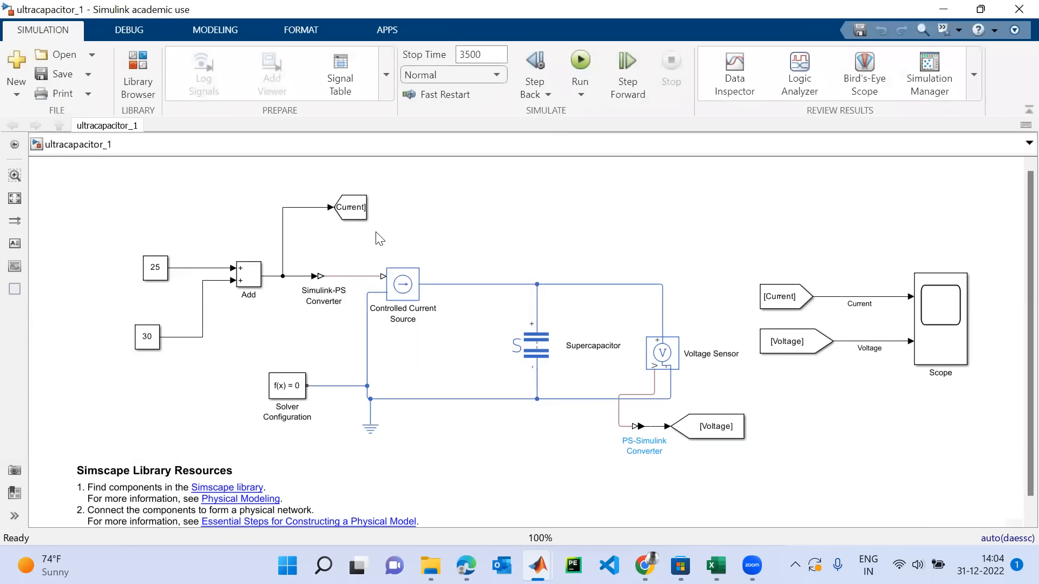
# Run the simulation, examine the current and voltage curves in the Scope, and close the Scope window
pyautogui.click(581, 59)
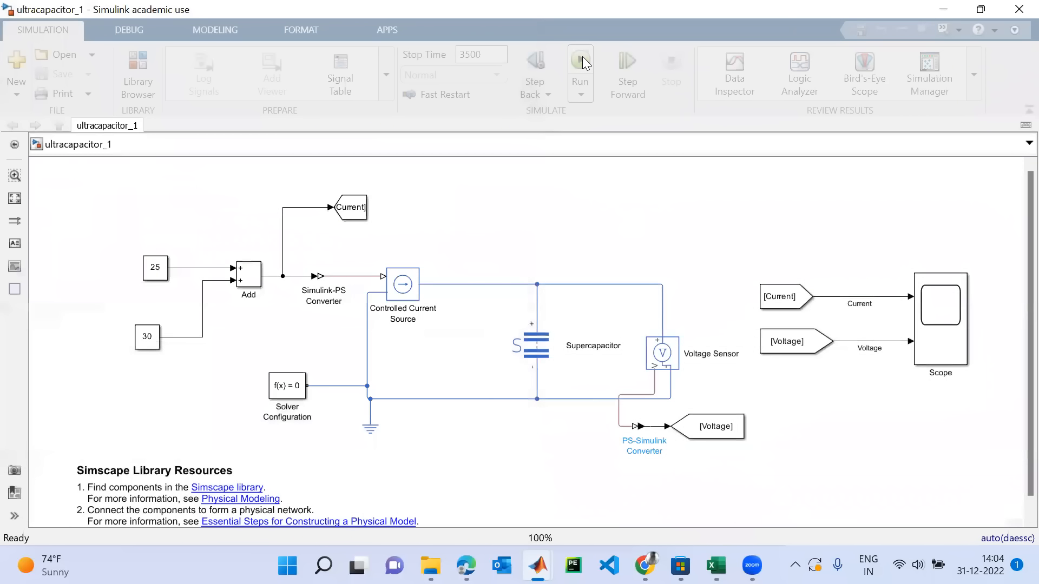
pyautogui.doubleClick(947, 323)
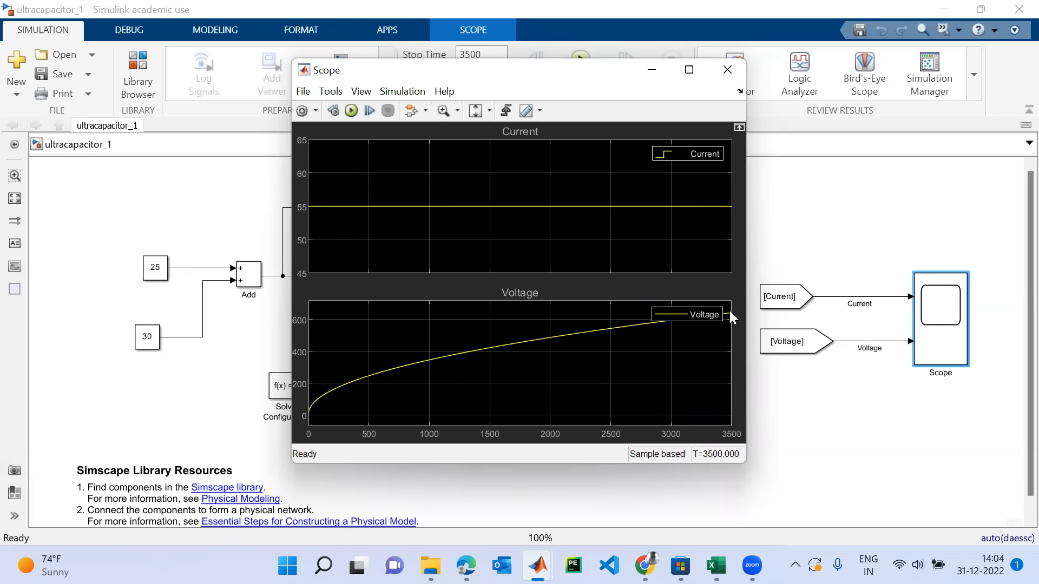
pyautogui.moveTo(155, 273); pyautogui.dragTo(141, 277)
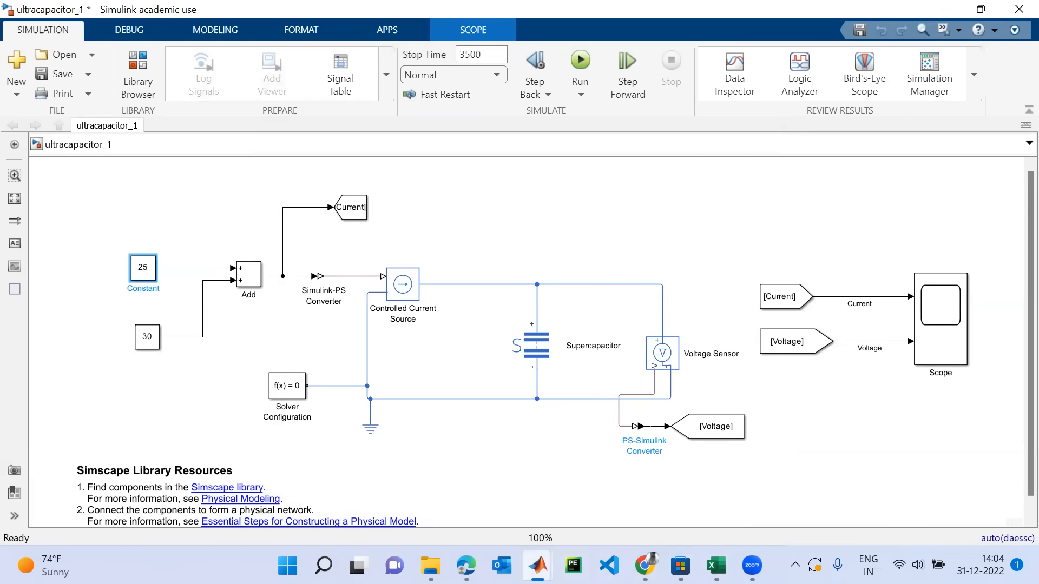
pyautogui.moveTo(538, 565)
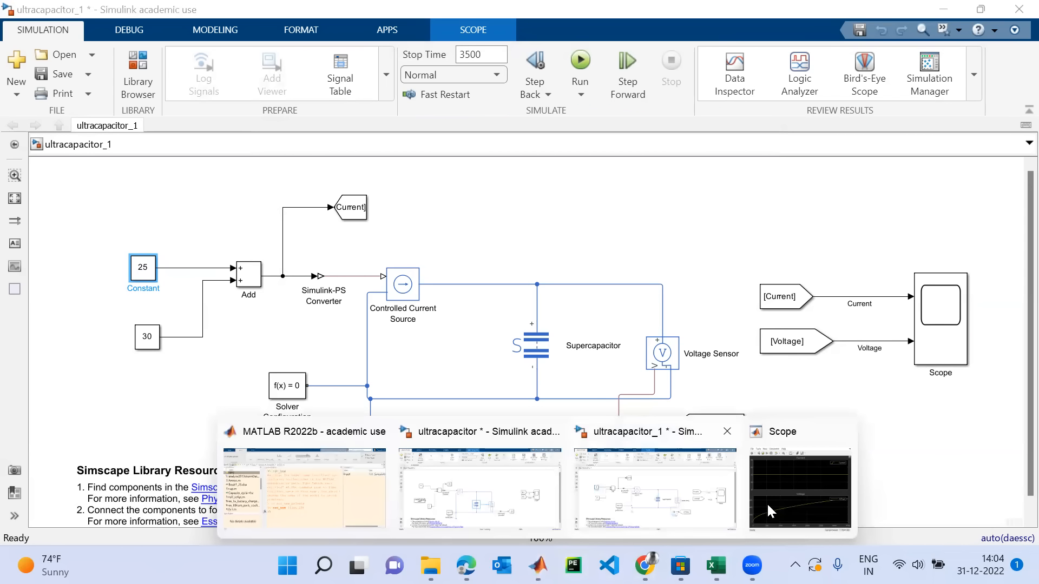
pyautogui.click(796, 495)
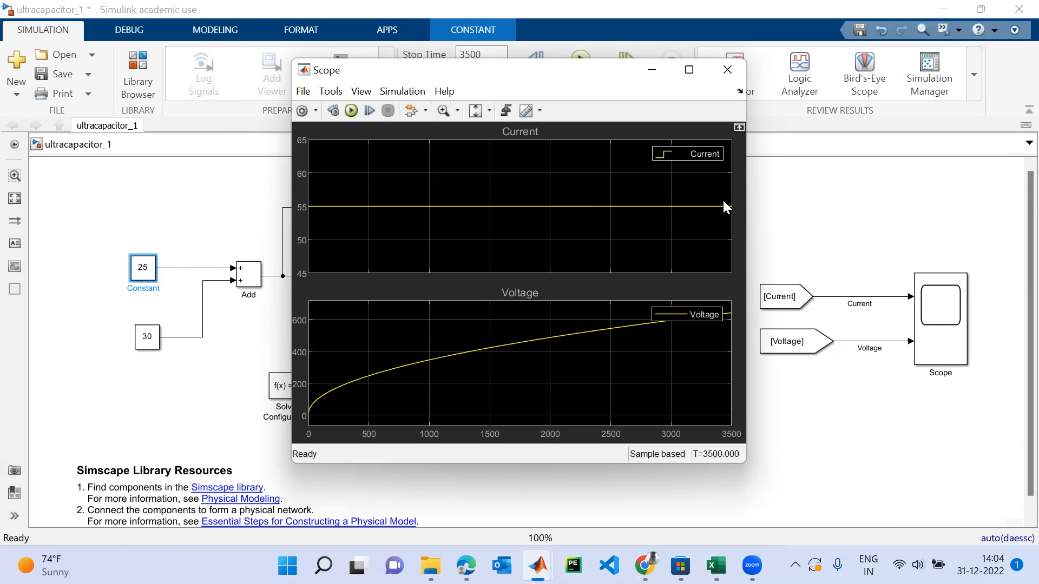
pyautogui.click(727, 69)
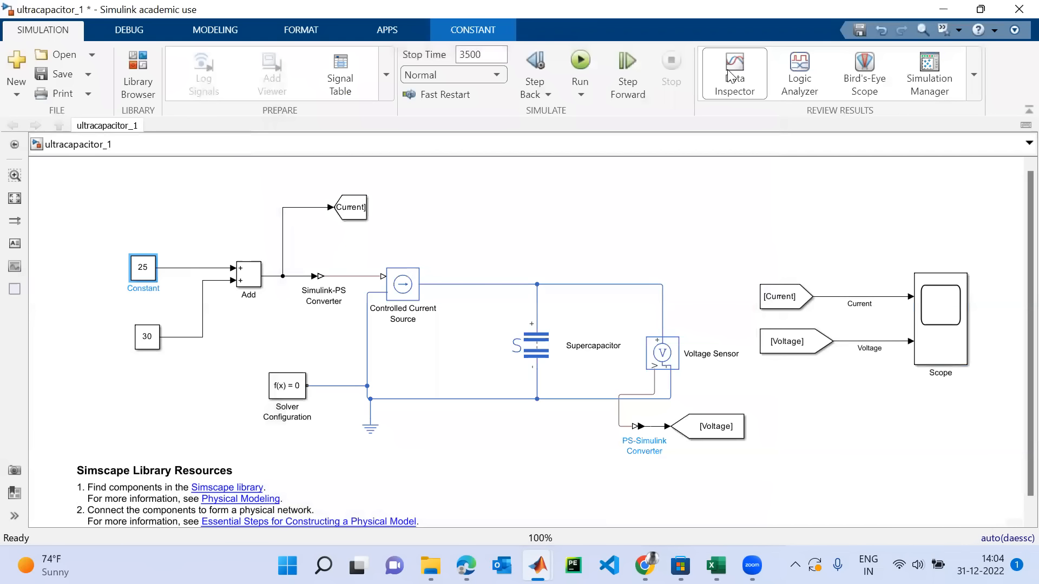
# Delete the constant 30 block that feeds the second input of the Add block
pyautogui.moveTo(149, 336); pyautogui.dragTo(144, 336)
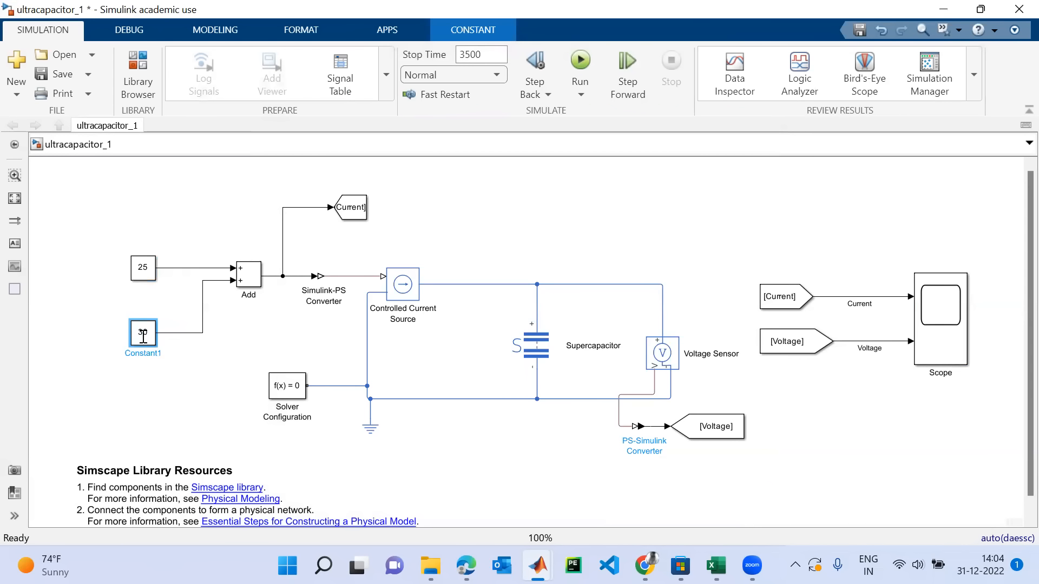
pyautogui.doubleClick(192, 372)
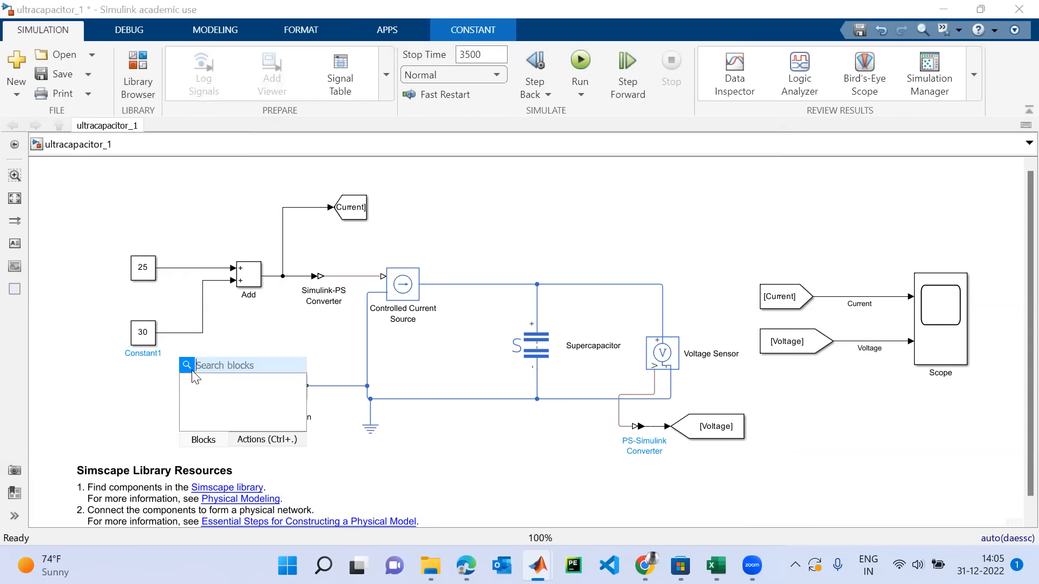
pyautogui.click(147, 330)
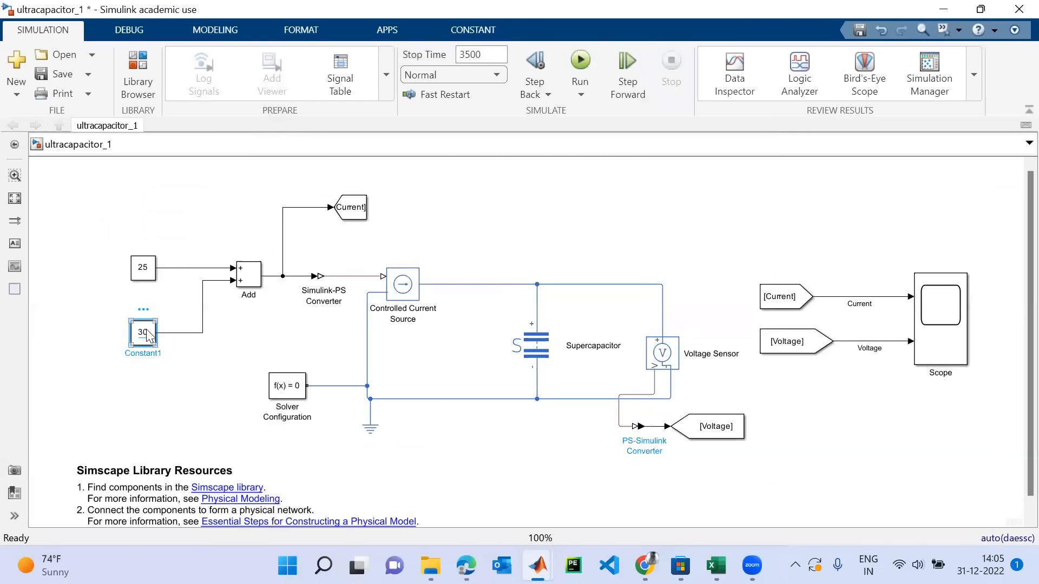
pyautogui.press('Delete')
# Add a From Spreadsheet block below the constant 25 block and connect it to the Add block's second input
pyautogui.doubleClick(84, 357)
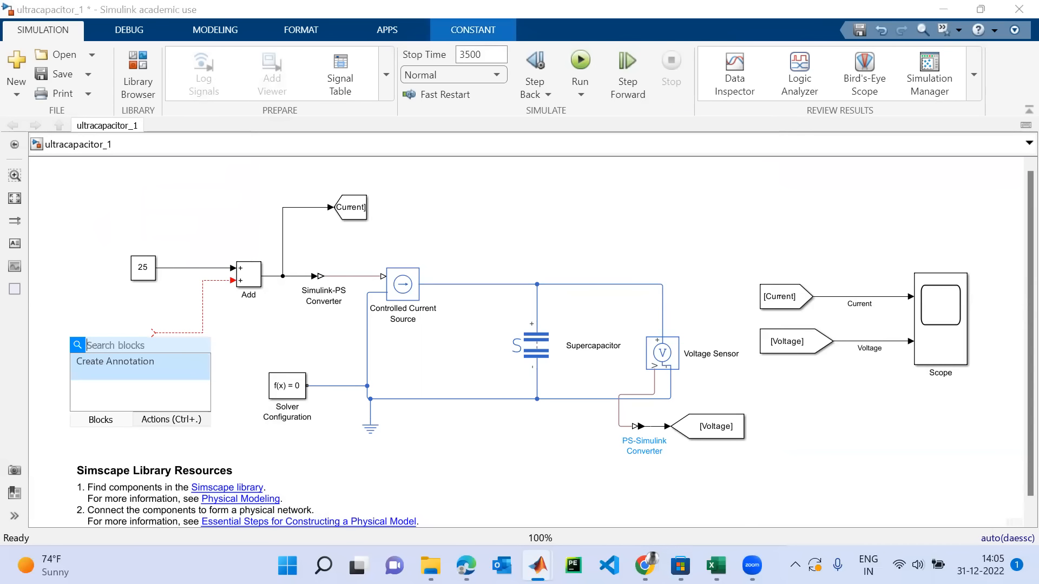
pyautogui.write('from')
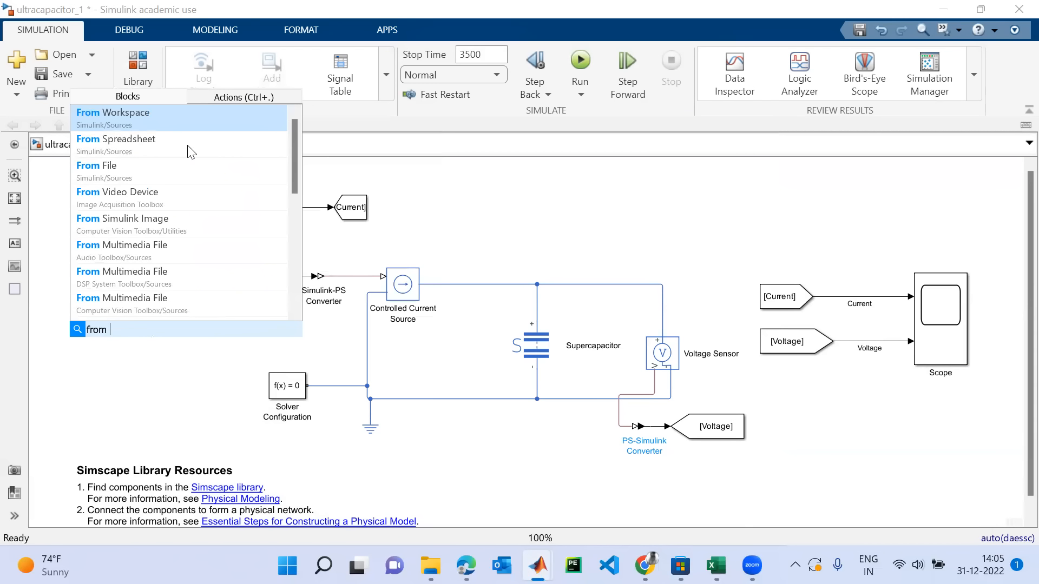
pyautogui.click(115, 143)
pyautogui.moveTo(124, 350); pyautogui.dragTo(152, 331)
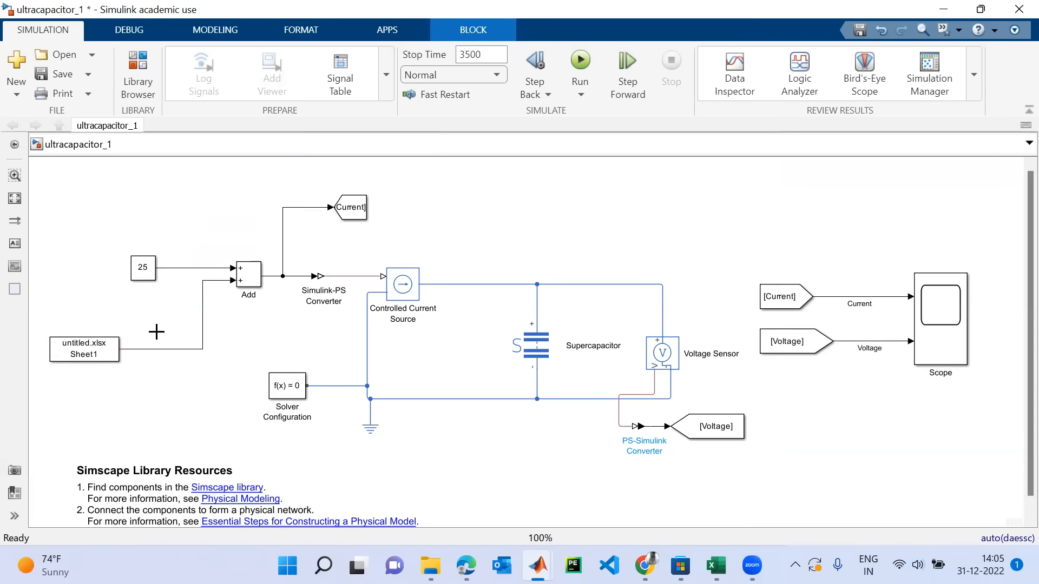
pyautogui.moveTo(105, 356); pyautogui.dragTo(158, 327)
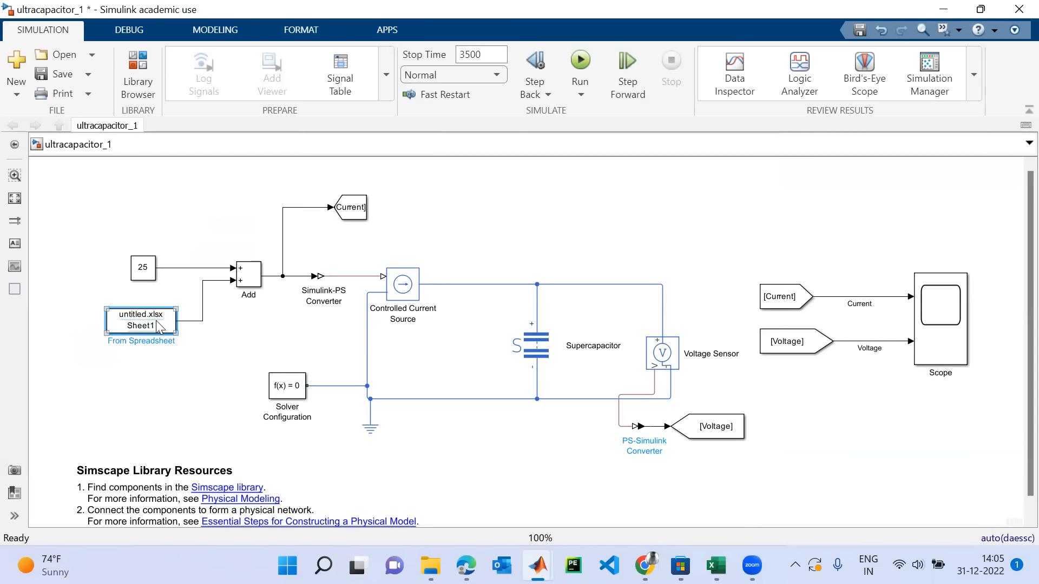
# Set the From Spreadsheet block to read NEDC_Current.xlsx from the MATLAB MODEL folder, keeping Sheet1
pyautogui.doubleClick(158, 327)
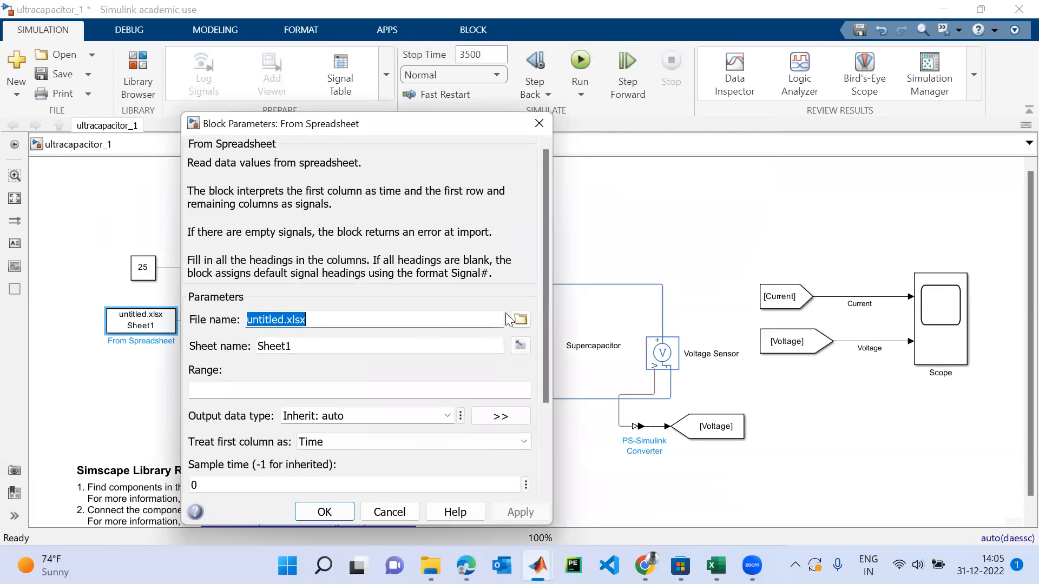
pyautogui.click(520, 320)
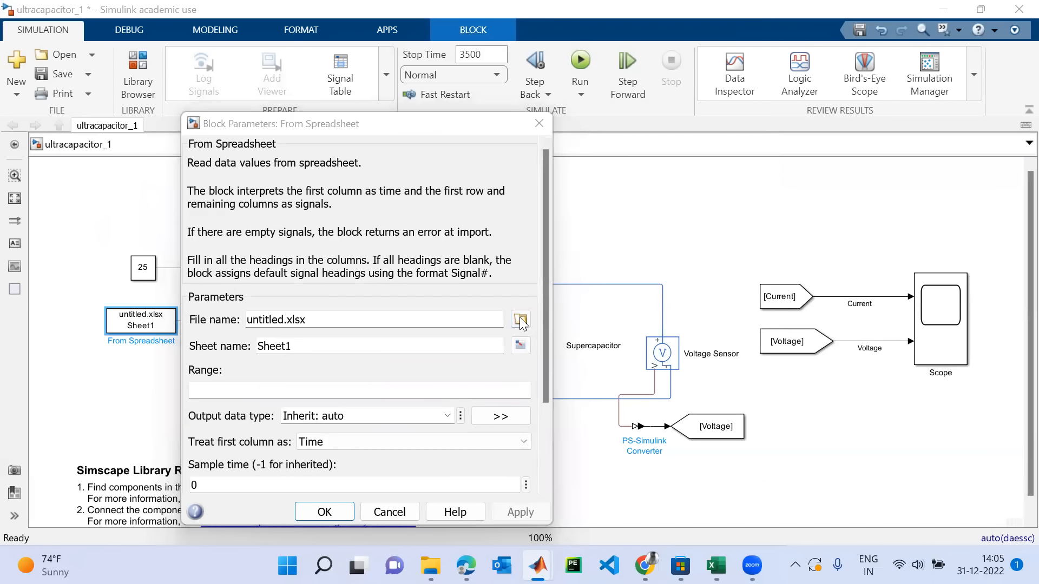
pyautogui.doubleClick(383, 269)
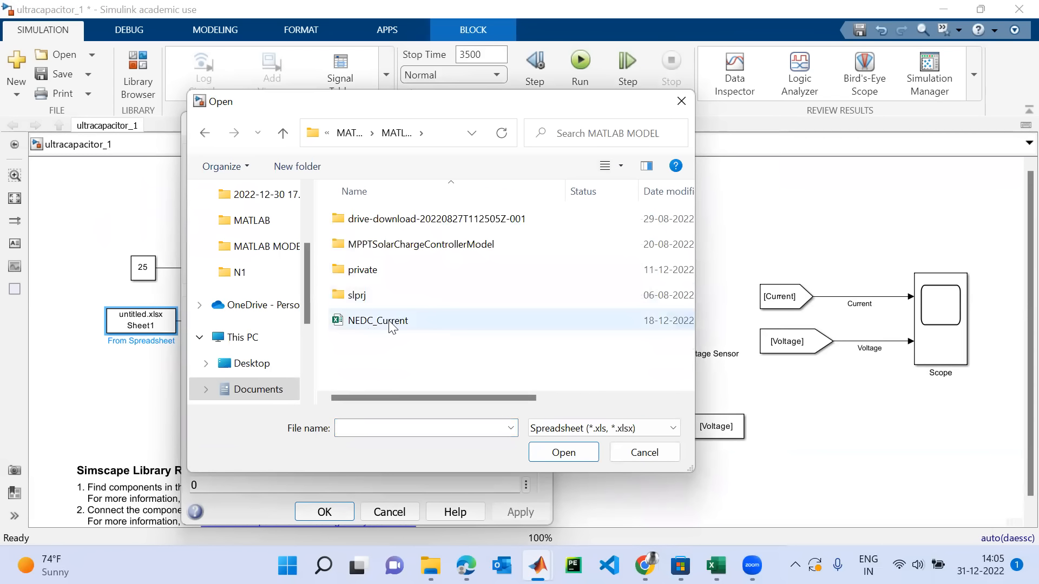
pyautogui.click(383, 325)
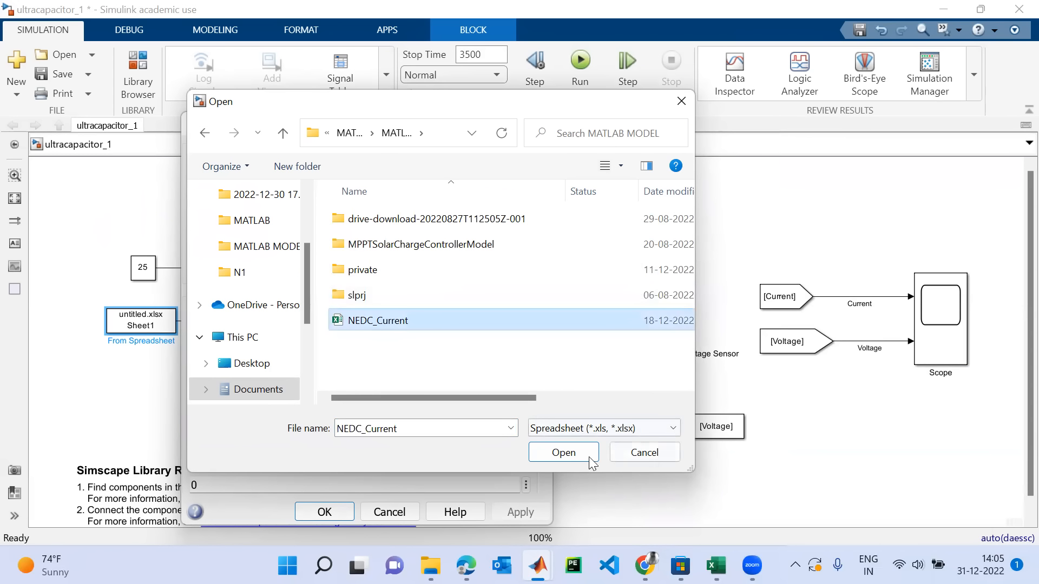
pyautogui.click(573, 457)
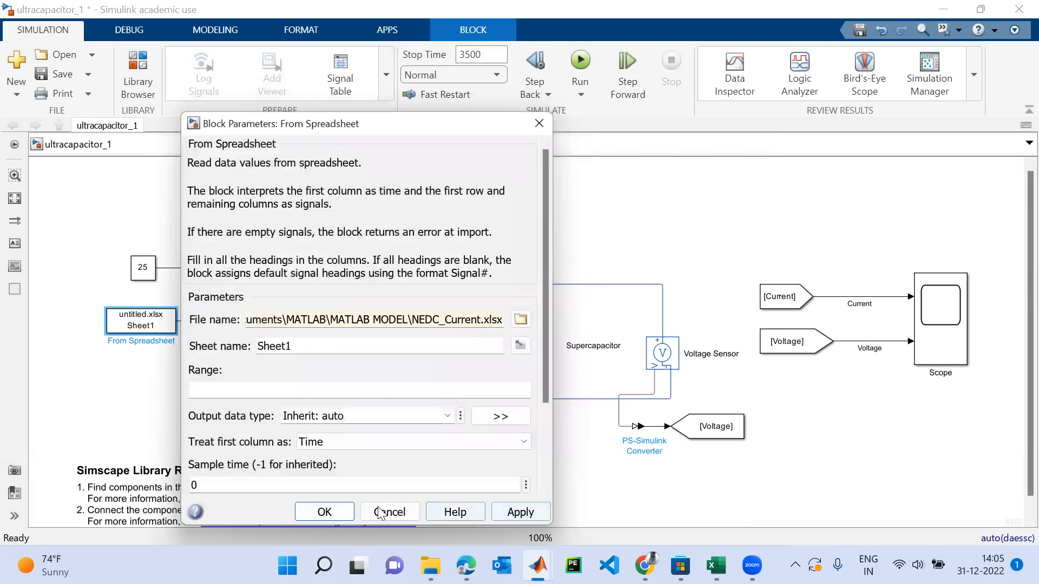
pyautogui.click(327, 512)
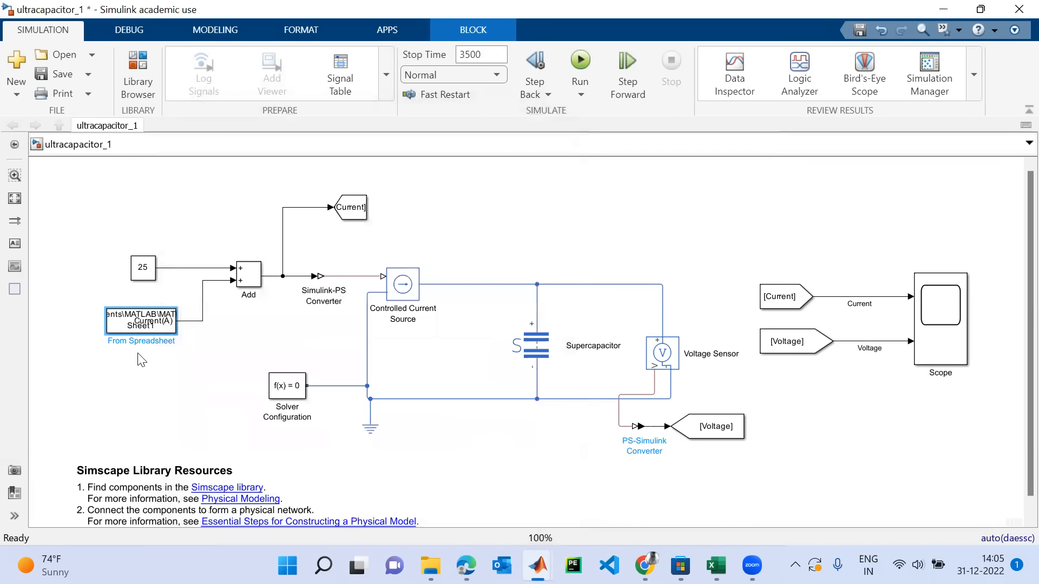
pyautogui.click(187, 373)
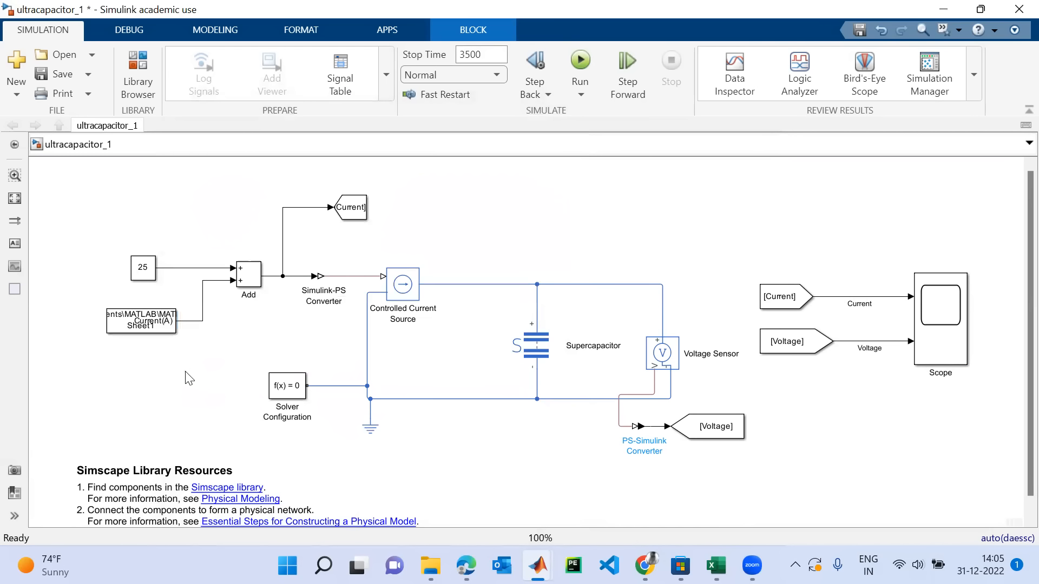
# Run the simulation with the spreadsheet current profile, view the current and voltage plots in the Scope, and close it
pyautogui.click(574, 63)
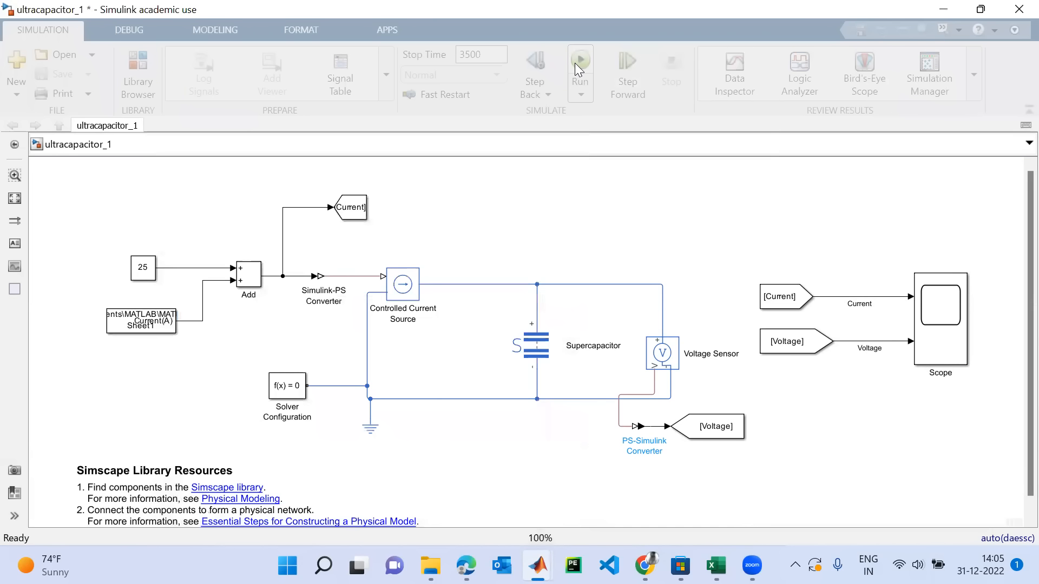
pyautogui.doubleClick(955, 340)
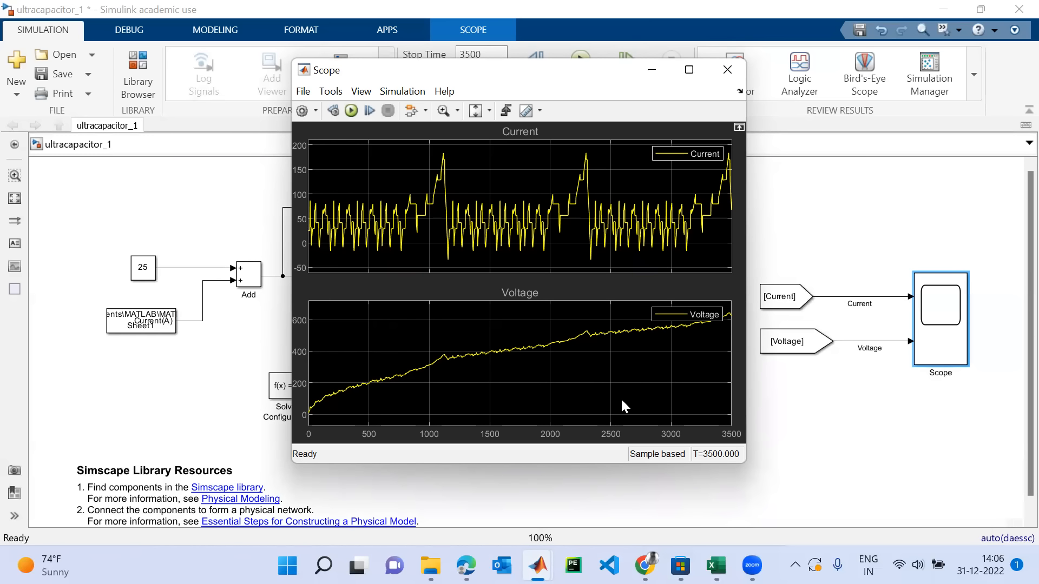
pyautogui.click(725, 65)
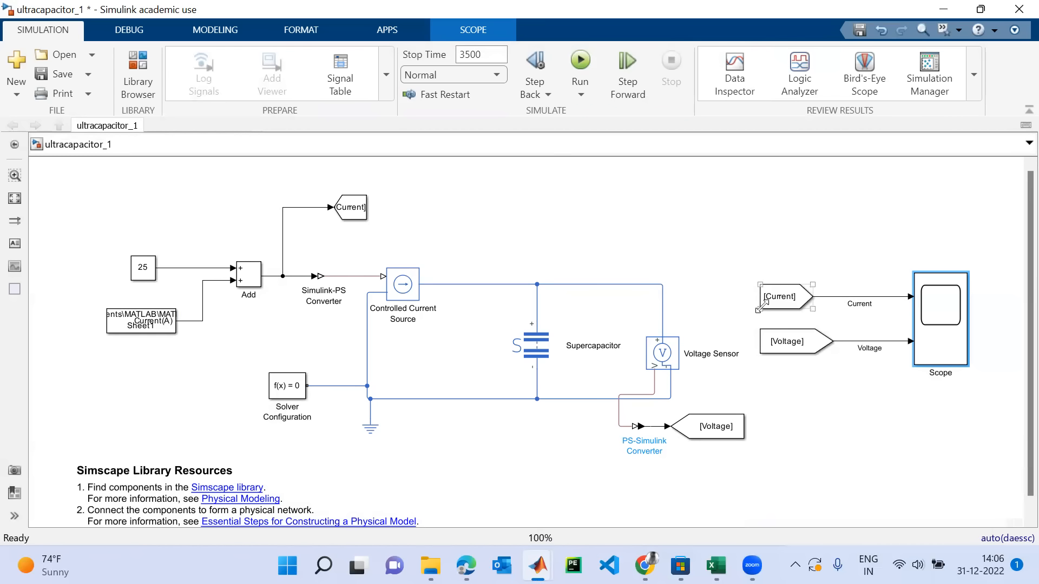
pyautogui.click(534, 351)
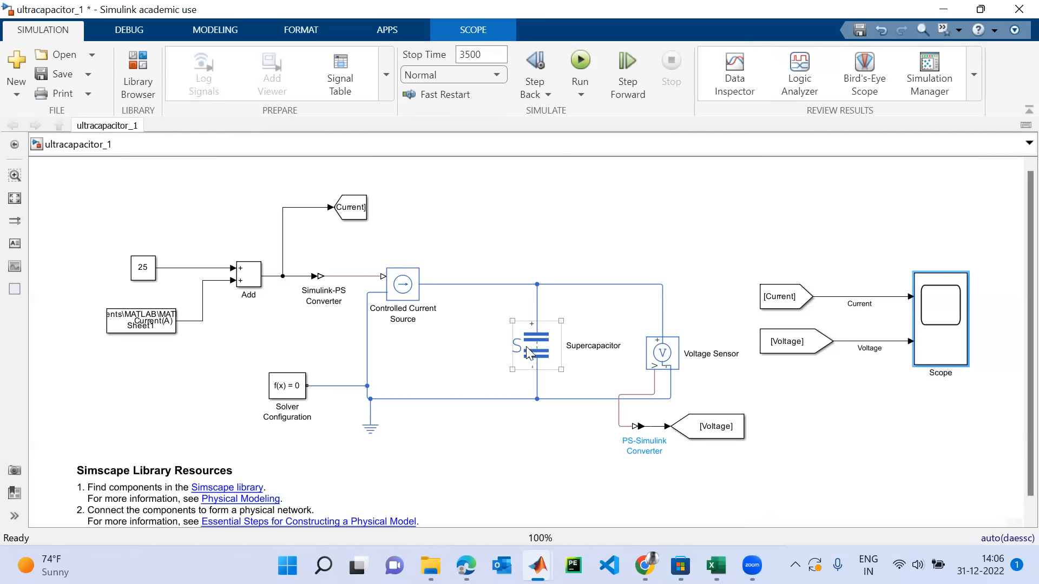
pyautogui.click(205, 202)
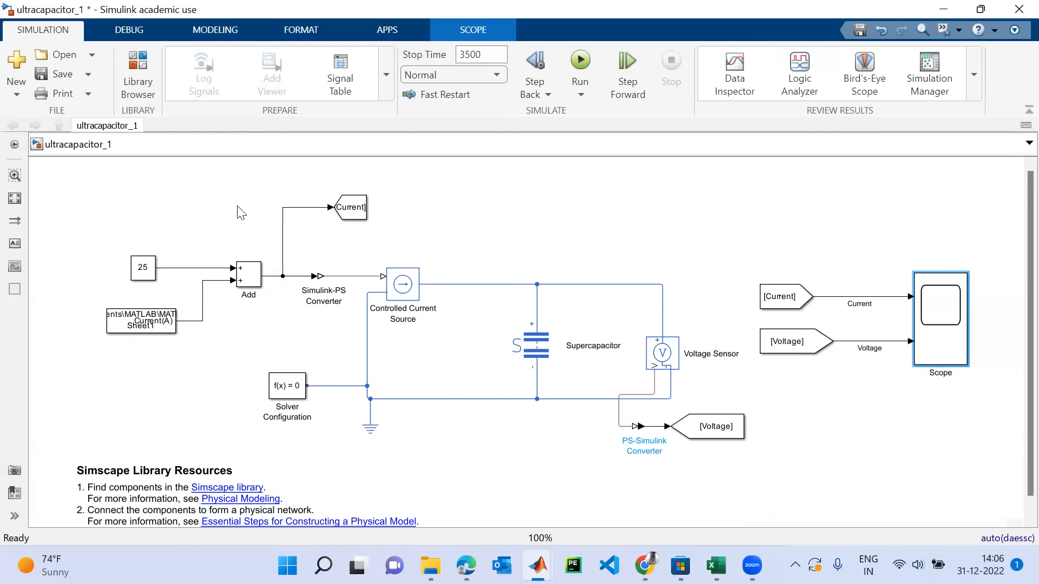